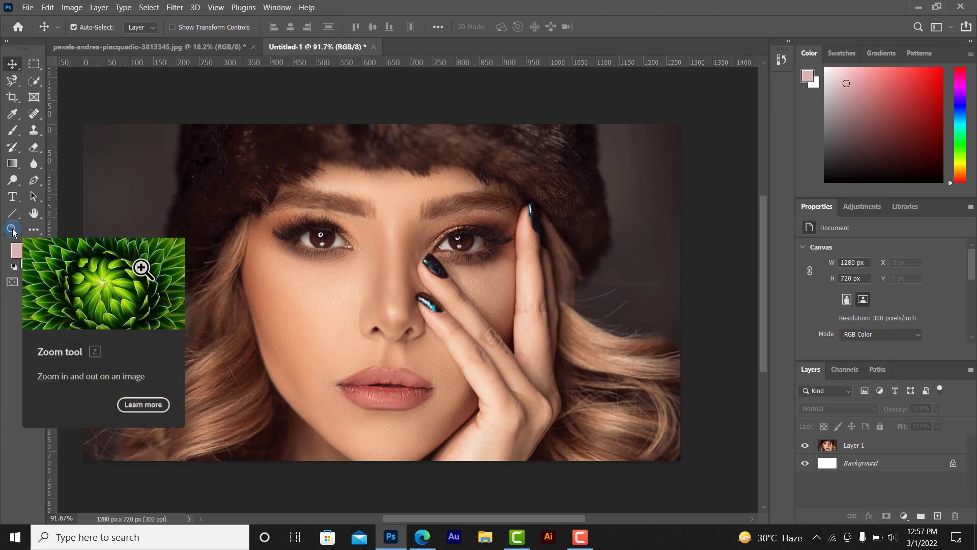
# Zoom in to 300% on the lips and bring up the new fill or adjustment layer list
pyautogui.click(13, 229)
pyautogui.click(389, 372)
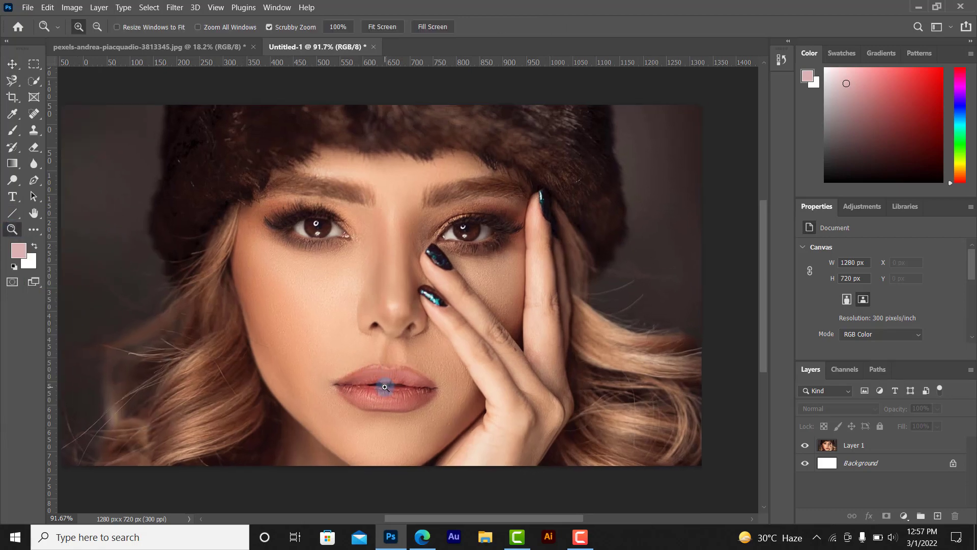
pyautogui.click(387, 394)
pyautogui.scroll(-2, 387, 403)
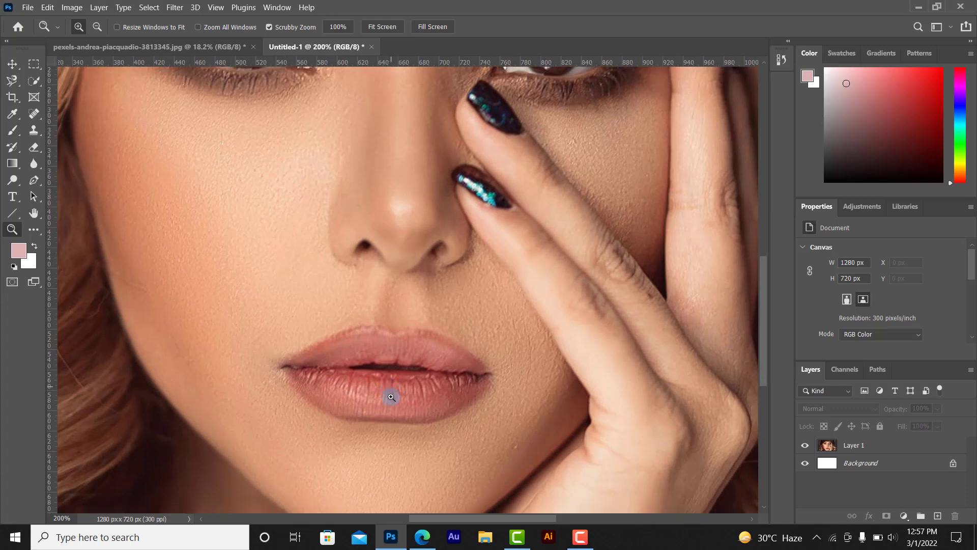
pyautogui.click(396, 351)
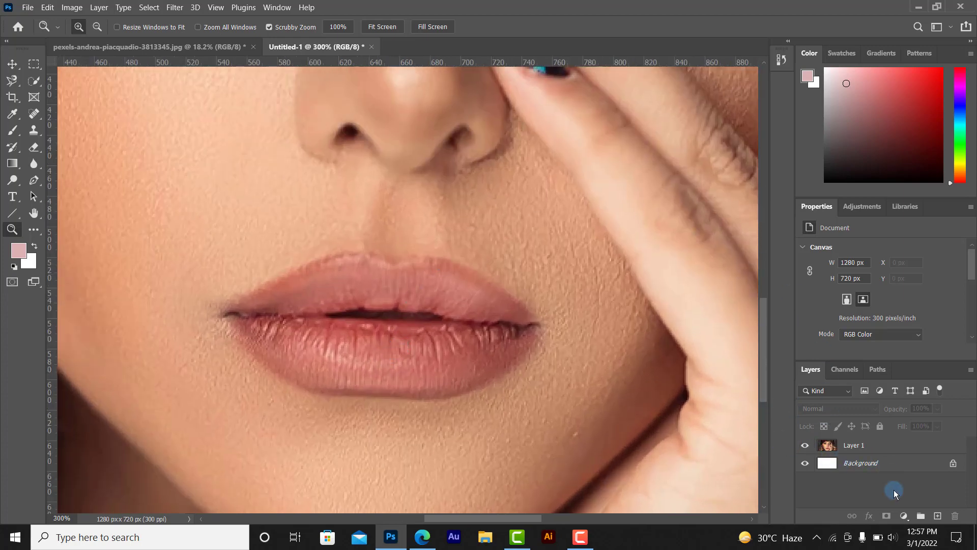
pyautogui.click(904, 517)
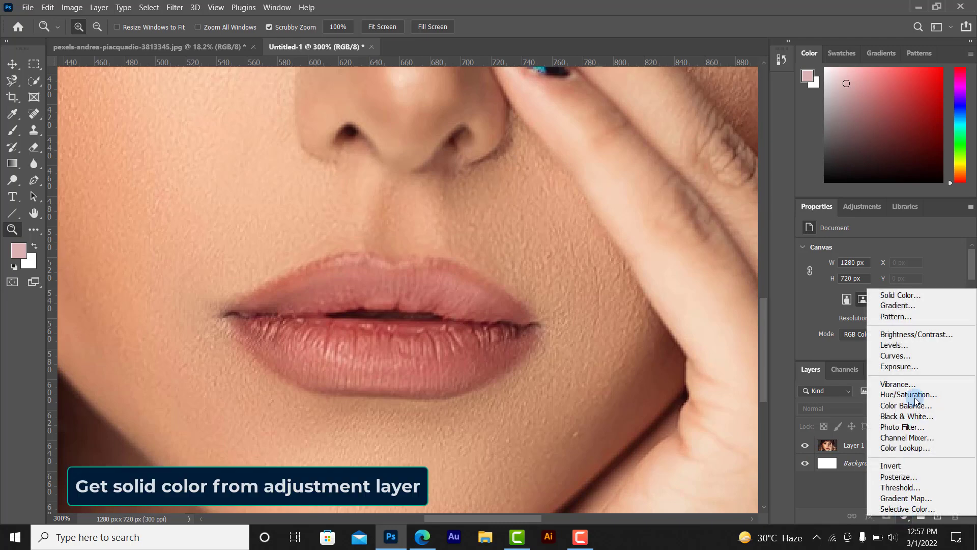
# Add a Solid Color fill layer in pure red, hex ff0000
pyautogui.click(910, 298)
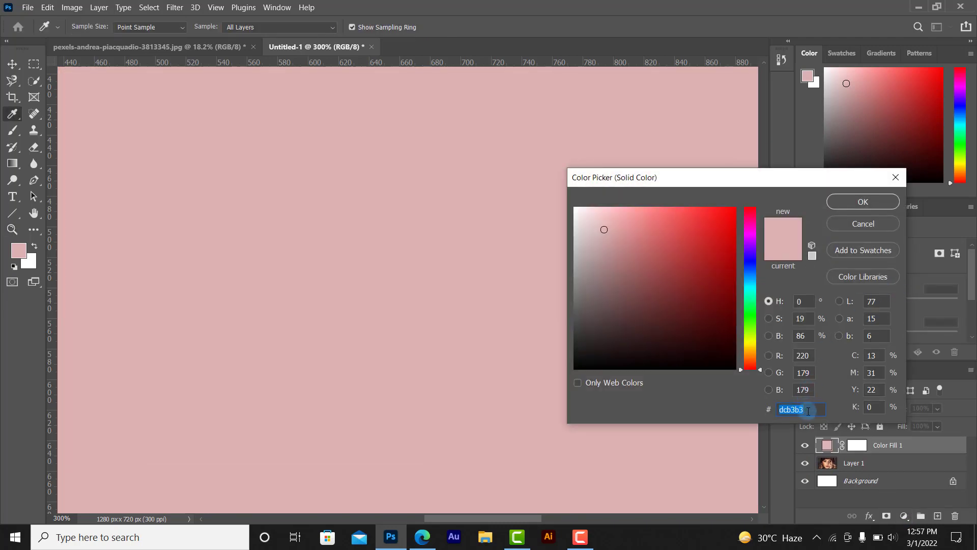
pyautogui.write('ff')
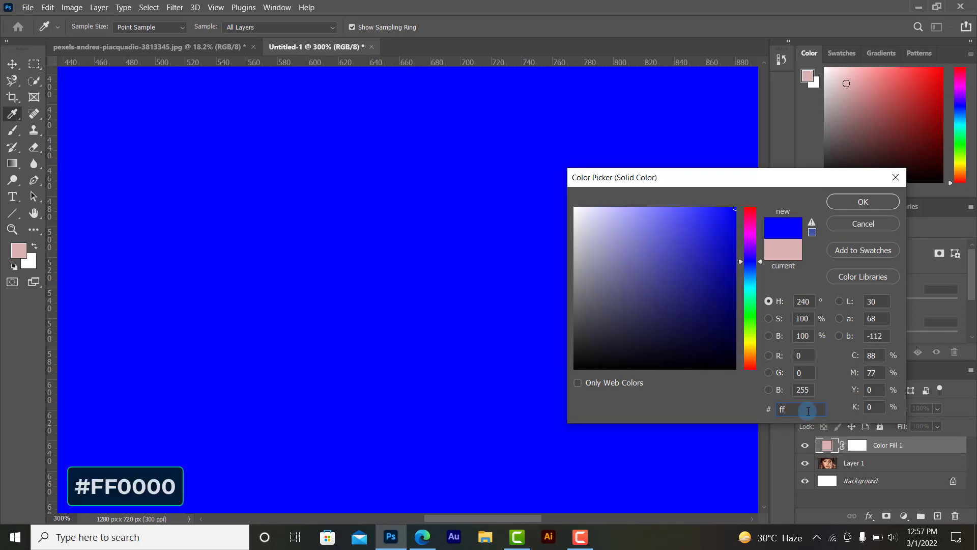
pyautogui.write('00')
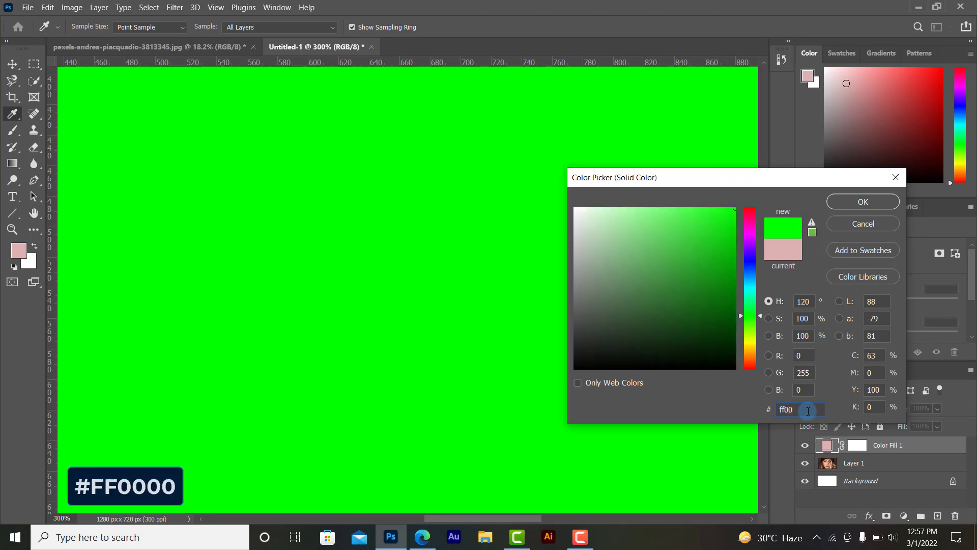
pyautogui.write('00')
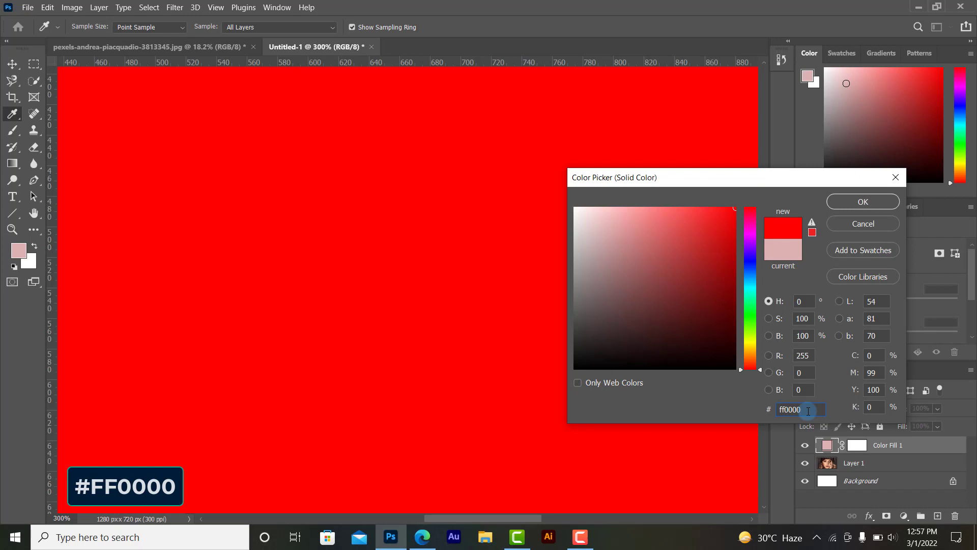
pyautogui.click(863, 203)
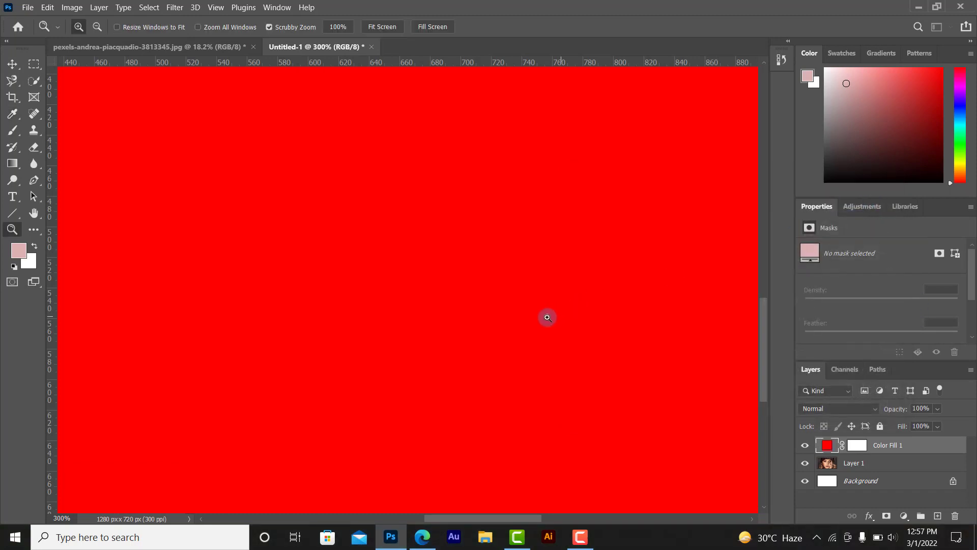
pyautogui.press('alt')
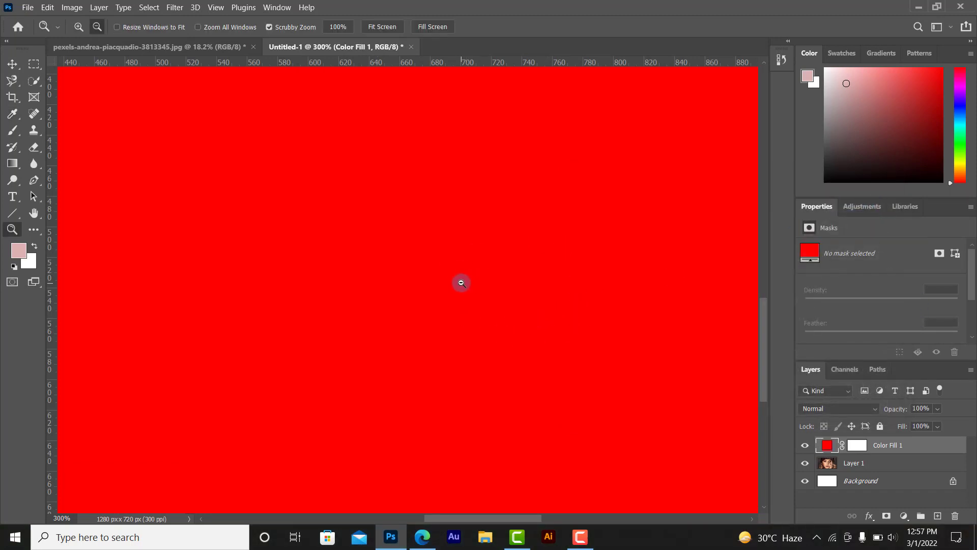
# Zoom out and invert the Color Fill 1 mask to black, hiding the red fill
pyautogui.keyDown('alt'); pyautogui.click(462, 283); pyautogui.keyUp('alt')
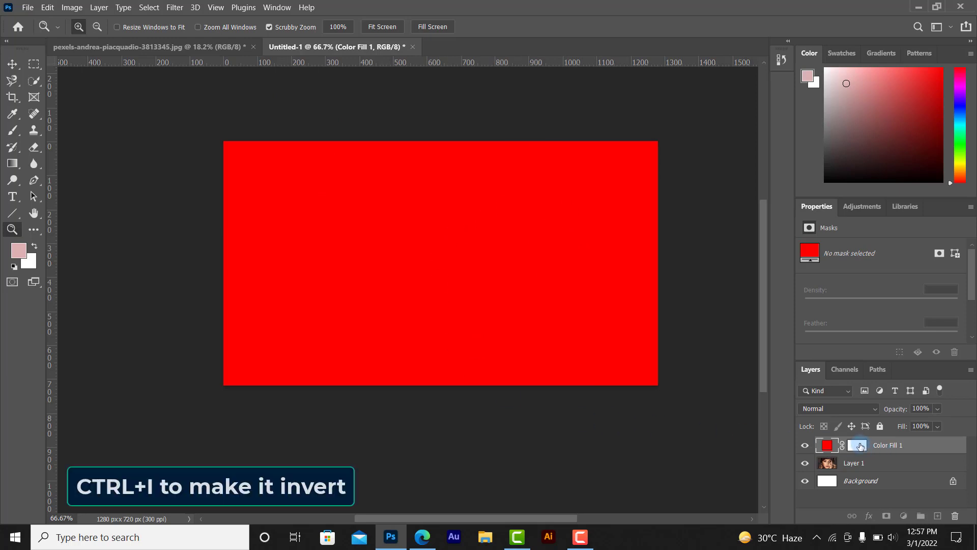
pyautogui.click(860, 446)
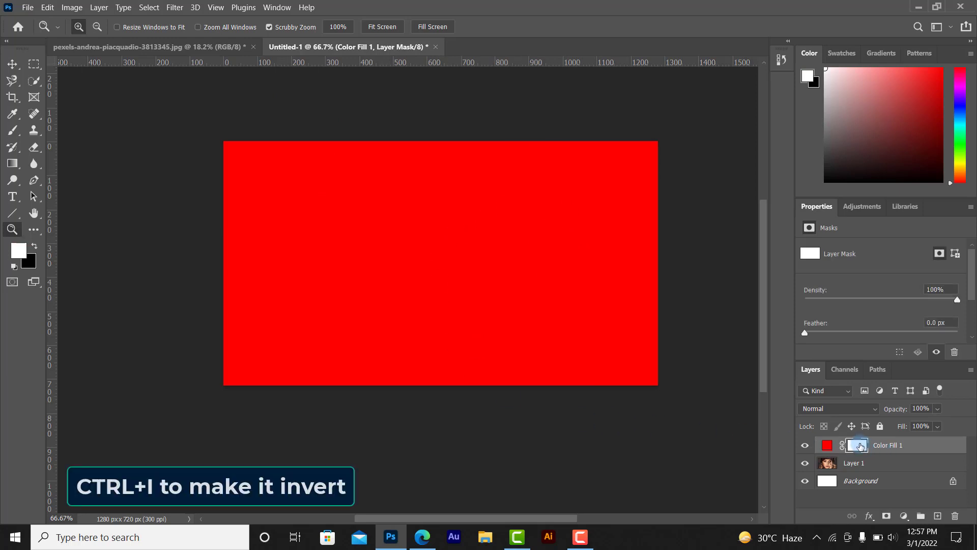
pyautogui.hotkey('ctrl', 'i')
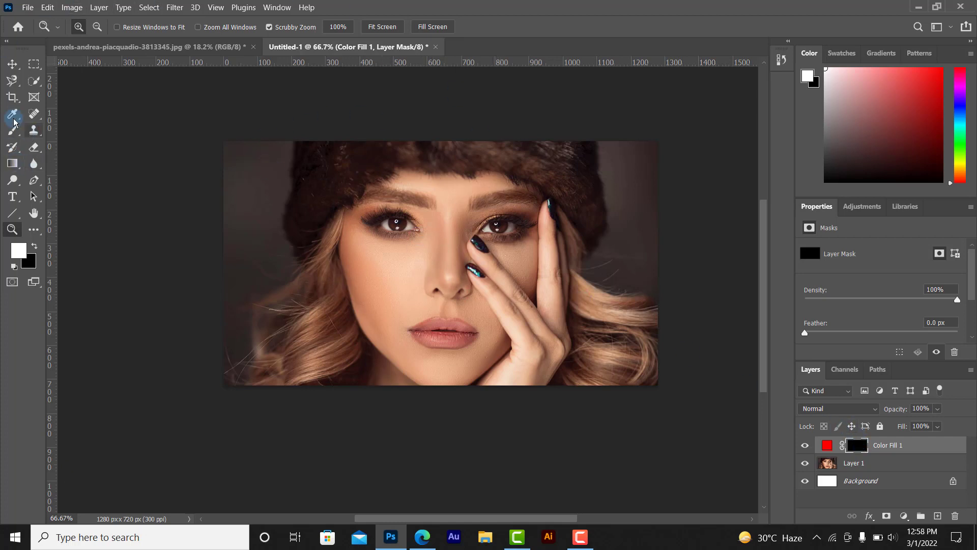
# Select the Brush Tool with 50% flow and Normal blend mode
pyautogui.click(14, 132)
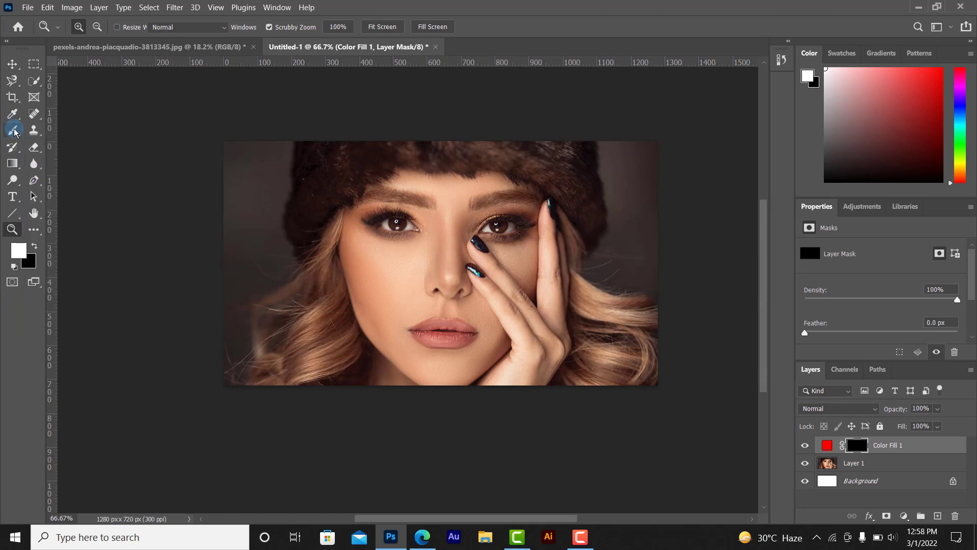
pyautogui.click(60, 134)
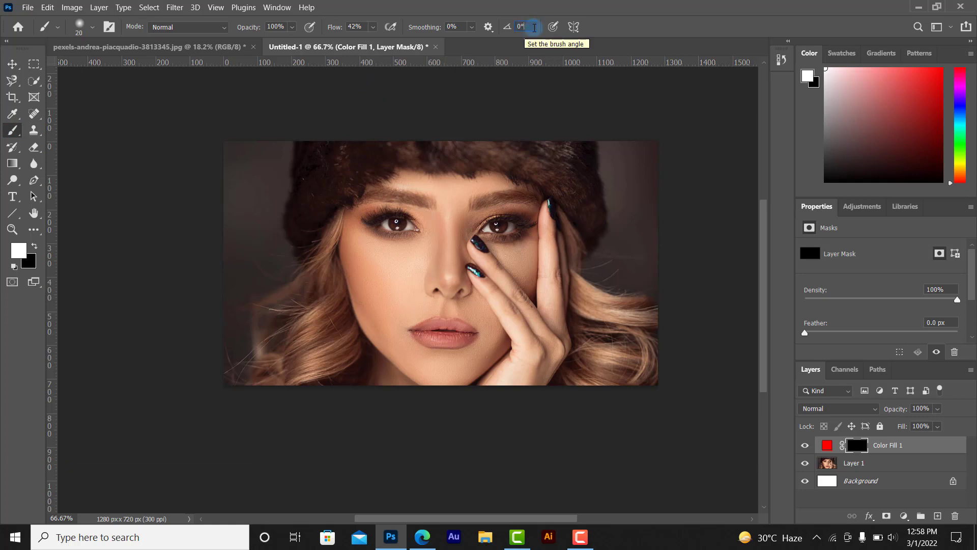
pyautogui.click(471, 27)
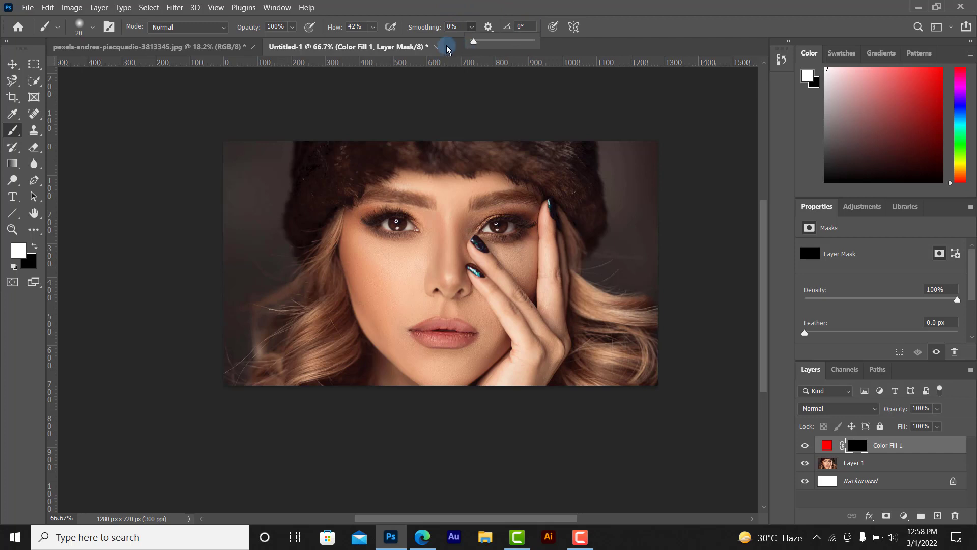
pyautogui.click(373, 27)
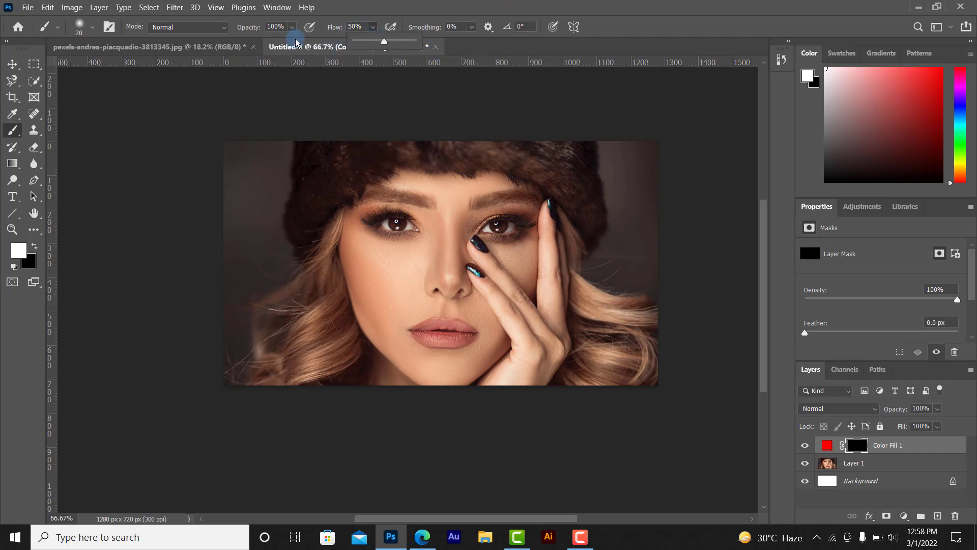
pyautogui.click(186, 27)
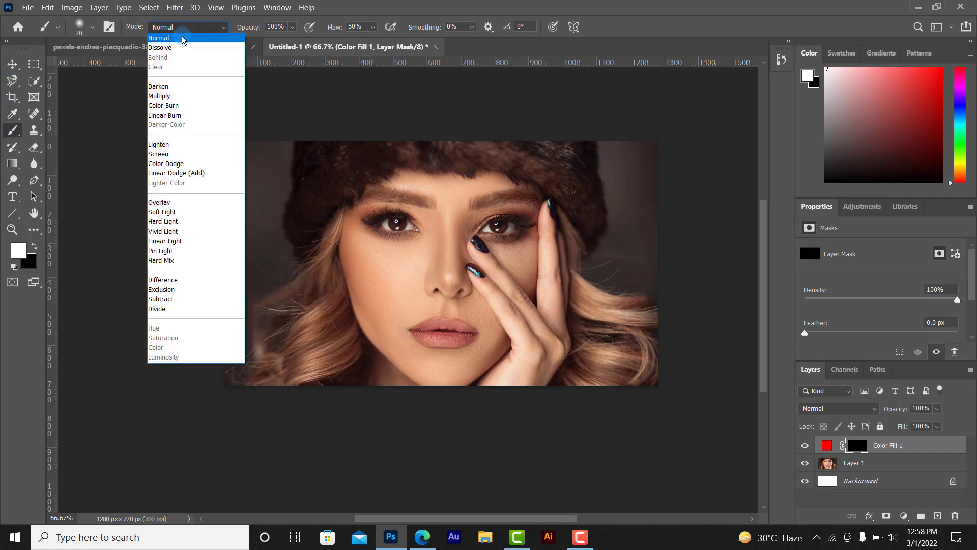
pyautogui.click(183, 39)
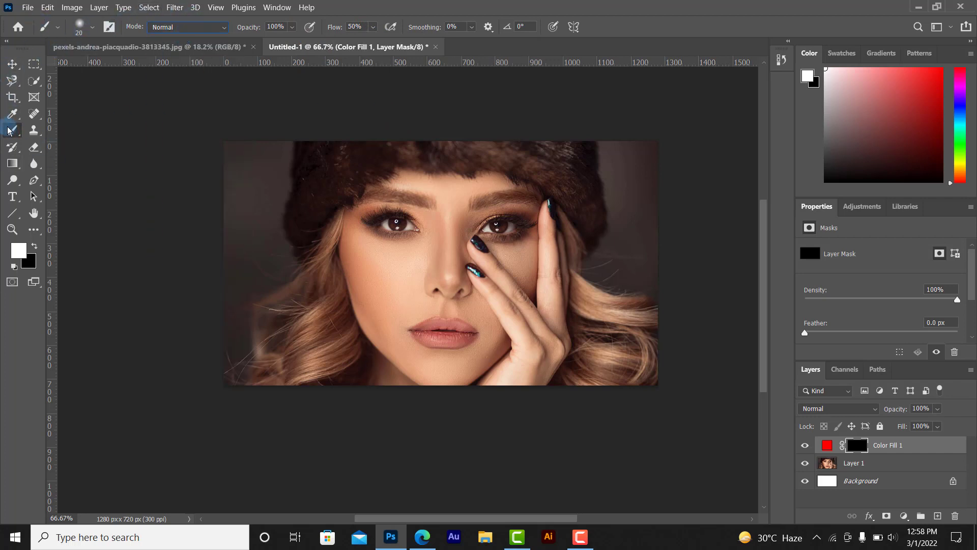
# Make white the foreground colour and zoom in closely on the lips
pyautogui.click(34, 248)
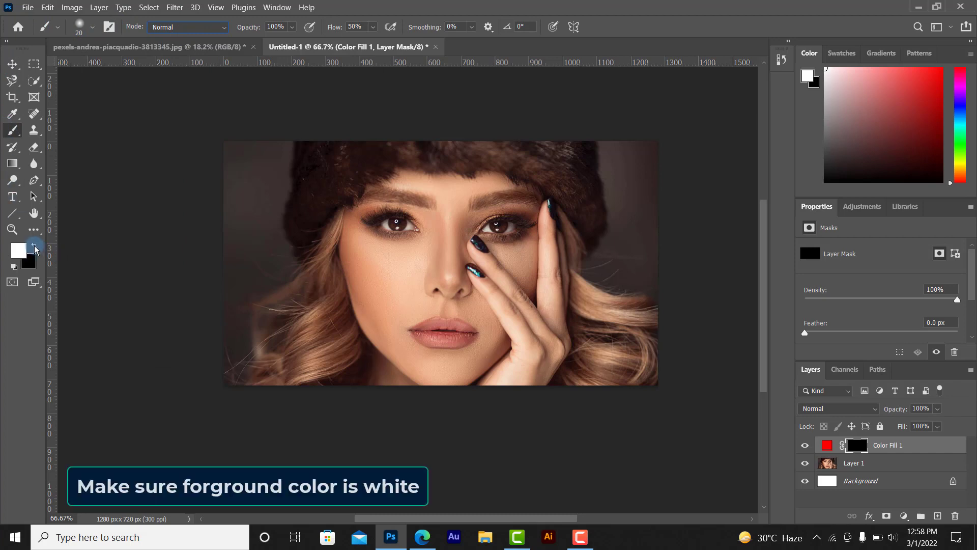
pyautogui.click(35, 247)
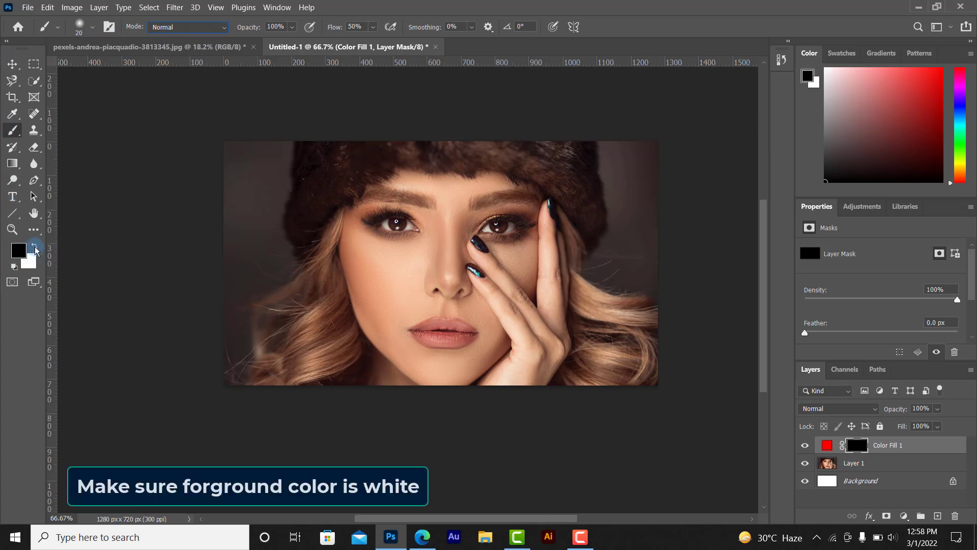
pyautogui.click(35, 248)
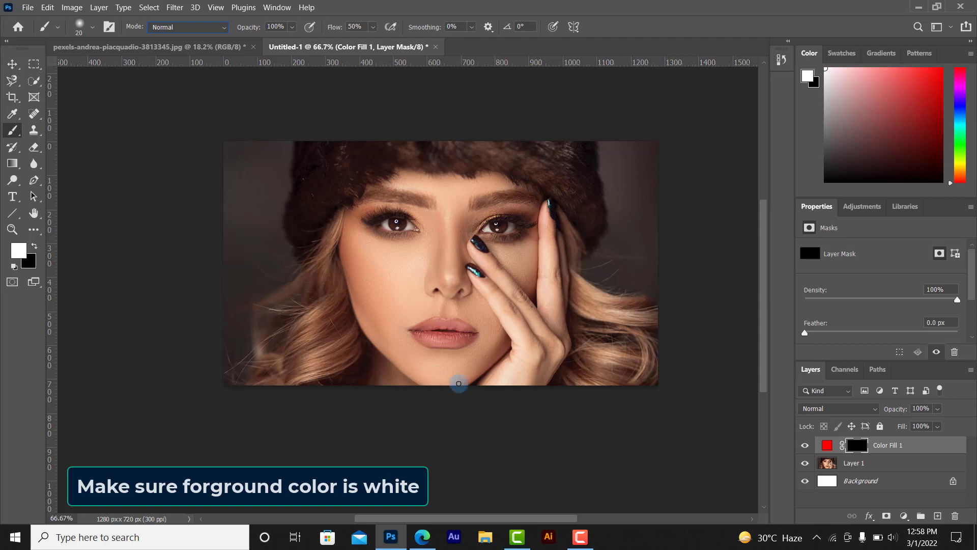
pyautogui.click(12, 230)
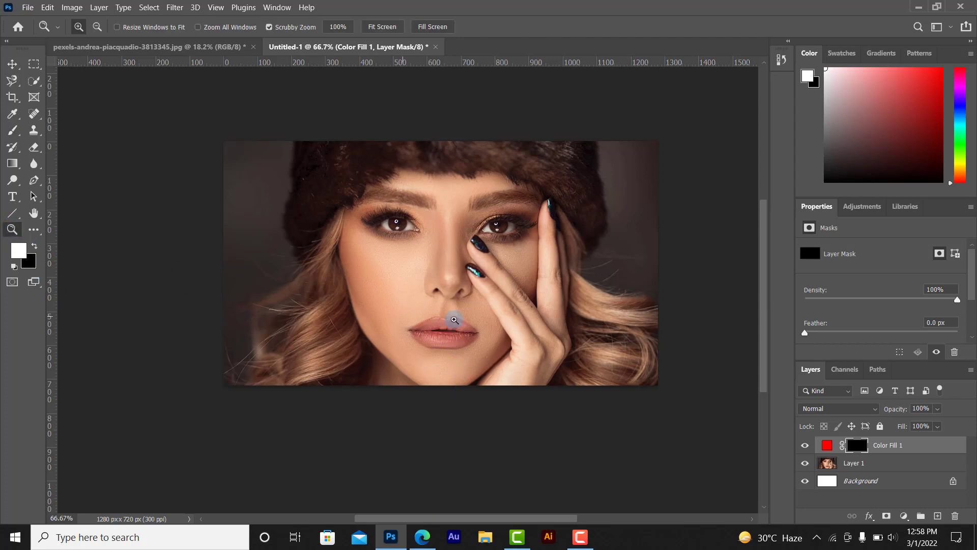
pyautogui.moveTo(459, 341); pyautogui.dragTo(459, 341)
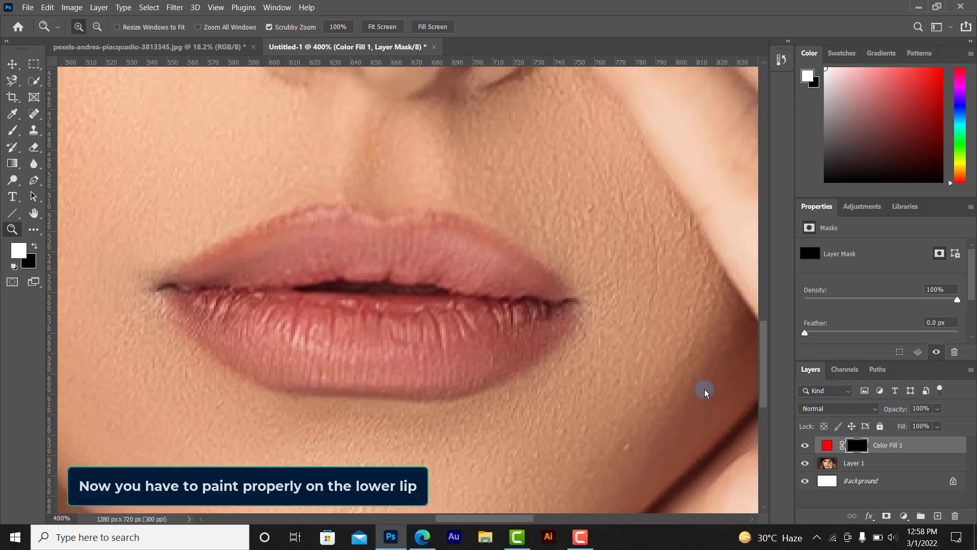
# Paint white on the mask with a size-10 brush to outline the lower lip in red
pyautogui.click(12, 131)
pyautogui.scroll(2, 319, 328)
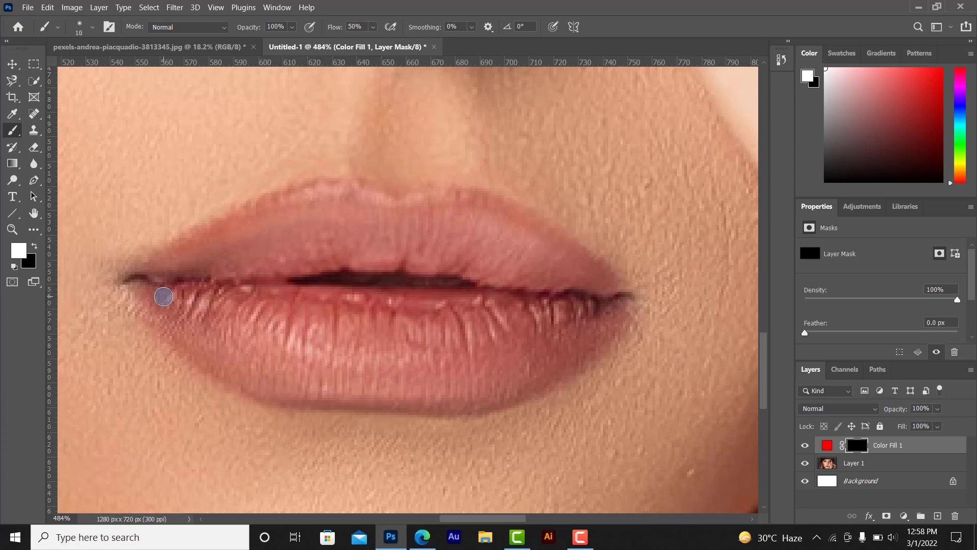
pyautogui.moveTo(164, 297); pyautogui.dragTo(186, 295)
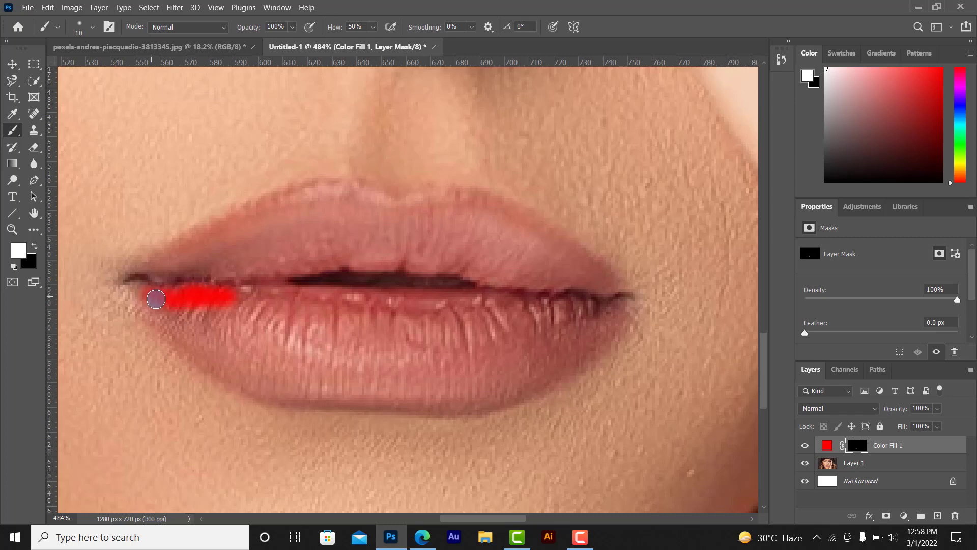
pyautogui.moveTo(152, 304)
pyautogui.mouseDown()
pyautogui.moveTo(217, 363)
pyautogui.moveTo(197, 345)
pyautogui.moveTo(267, 389)
pyautogui.moveTo(395, 405)
pyautogui.mouseUp()
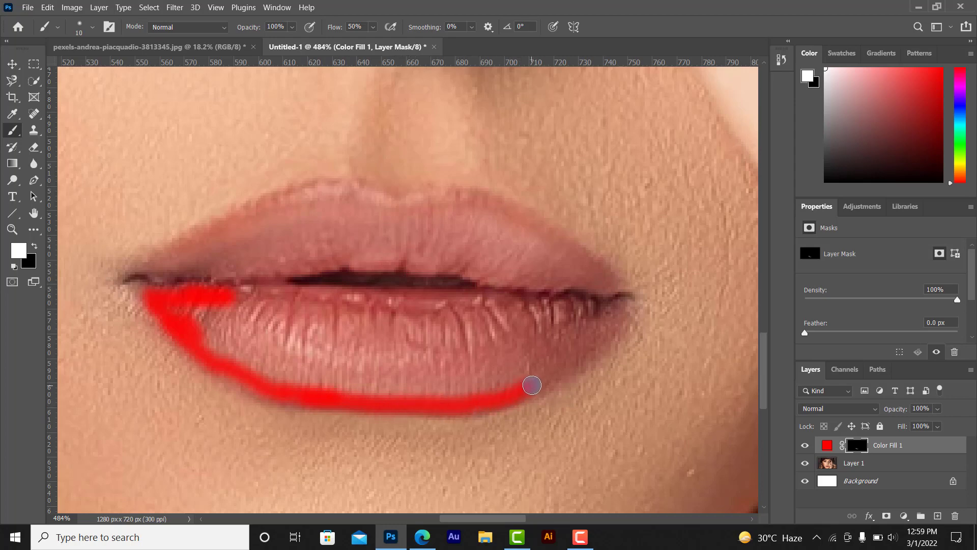
pyautogui.moveTo(546, 377)
pyautogui.mouseDown()
pyautogui.moveTo(581, 353)
pyautogui.moveTo(605, 317)
pyautogui.moveTo(598, 323)
pyautogui.mouseUp()
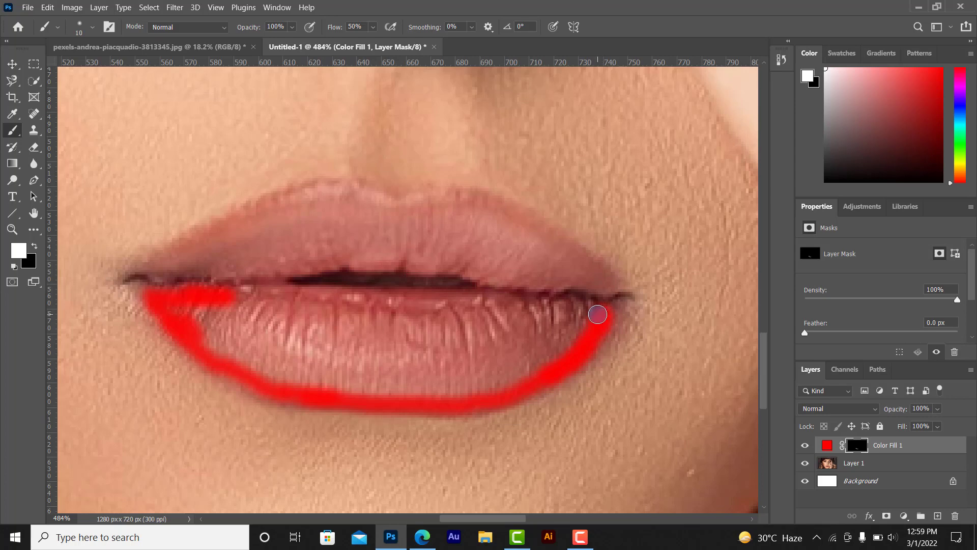
pyautogui.moveTo(576, 305)
pyautogui.mouseDown()
pyautogui.moveTo(238, 291)
pyautogui.moveTo(258, 291)
pyautogui.moveTo(263, 308)
pyautogui.mouseUp()
# Fill the lower lip's interior red with a size-25 brush, then return to size 10
pyautogui.moveTo(192, 314)
pyautogui.mouseDown()
pyautogui.moveTo(183, 315)
pyautogui.moveTo(209, 326)
pyautogui.moveTo(218, 312)
pyautogui.moveTo(275, 326)
pyautogui.moveTo(328, 322)
pyautogui.moveTo(312, 331)
pyautogui.moveTo(472, 322)
pyautogui.mouseUp()
pyautogui.press(']')
pyautogui.press(']')
pyautogui.press(']')
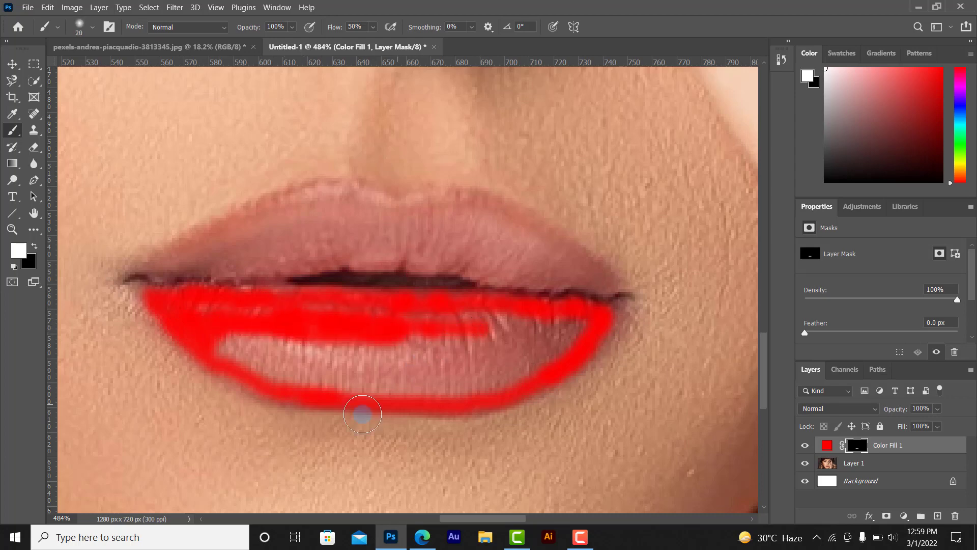
pyautogui.moveTo(312, 333)
pyautogui.mouseDown()
pyautogui.moveTo(235, 343)
pyautogui.moveTo(290, 351)
pyautogui.moveTo(239, 343)
pyautogui.moveTo(216, 324)
pyautogui.moveTo(452, 365)
pyautogui.moveTo(530, 364)
pyautogui.moveTo(562, 336)
pyautogui.moveTo(247, 312)
pyautogui.moveTo(264, 322)
pyautogui.moveTo(263, 352)
pyautogui.moveTo(397, 371)
pyautogui.moveTo(339, 373)
pyautogui.moveTo(472, 373)
pyautogui.moveTo(519, 323)
pyautogui.moveTo(529, 334)
pyautogui.mouseUp()
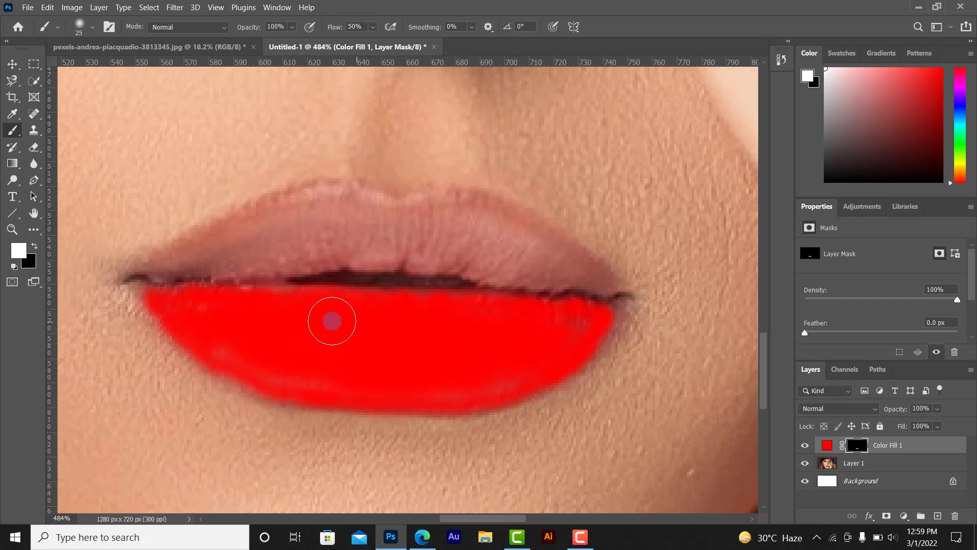
pyautogui.moveTo(239, 314)
pyautogui.mouseDown()
pyautogui.moveTo(218, 314)
pyautogui.moveTo(251, 341)
pyautogui.moveTo(229, 338)
pyautogui.moveTo(242, 350)
pyautogui.moveTo(340, 368)
pyautogui.moveTo(509, 360)
pyautogui.moveTo(467, 375)
pyautogui.mouseUp()
pyautogui.press('[')
pyautogui.press('[')
pyautogui.press('[')
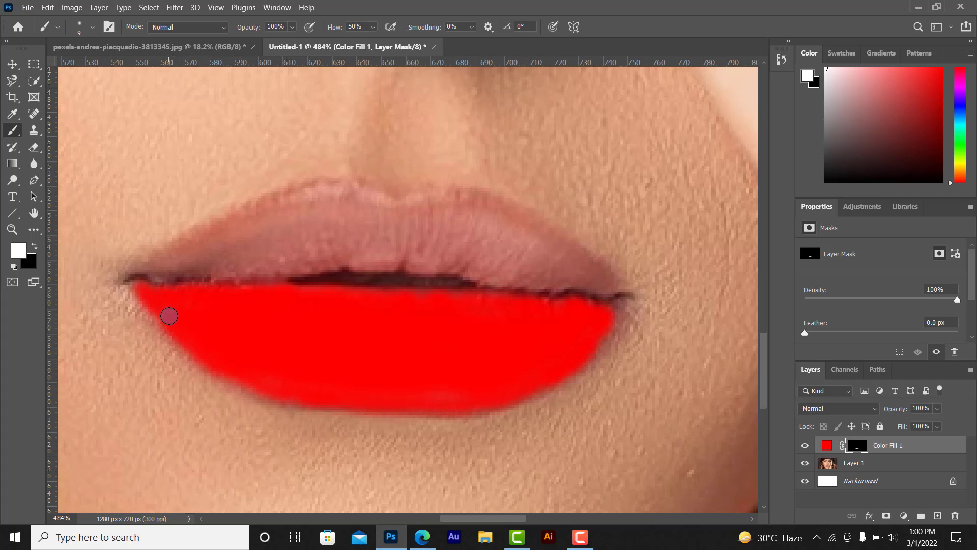
# Paint black on the mask to erase the red drip below the lip's left corner, then restore white
pyautogui.moveTo(183, 349)
pyautogui.mouseDown()
pyautogui.moveTo(186, 376)
pyautogui.moveTo(186, 356)
pyautogui.mouseUp()
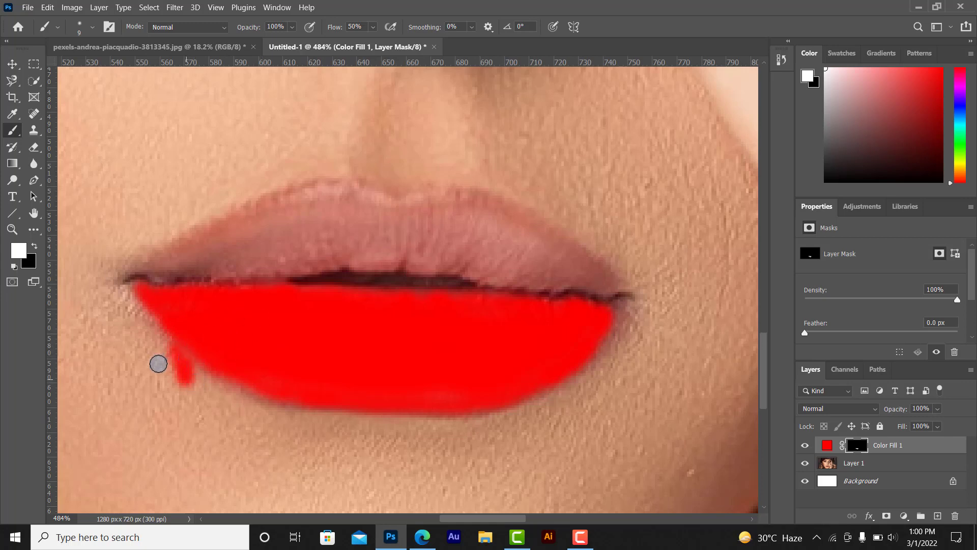
pyautogui.click(34, 246)
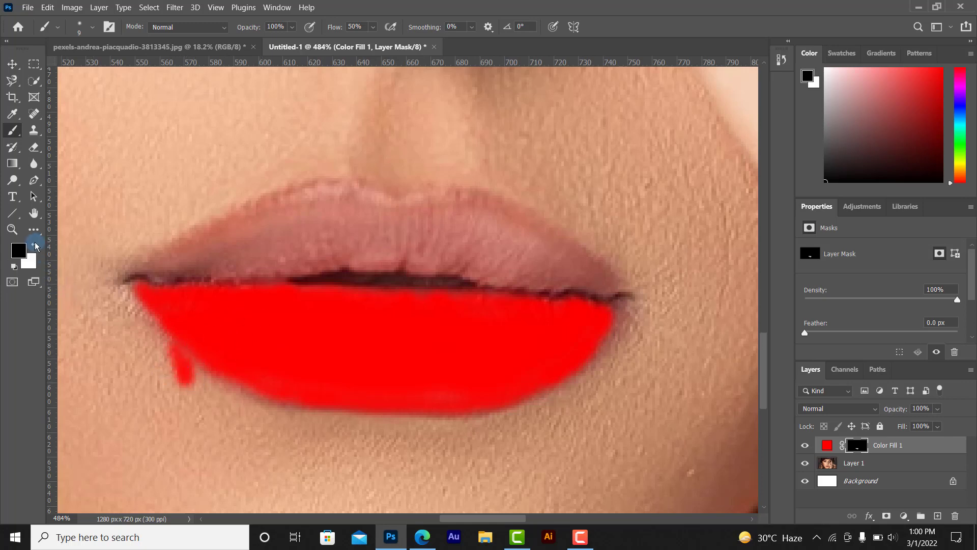
pyautogui.moveTo(170, 360); pyautogui.dragTo(189, 377)
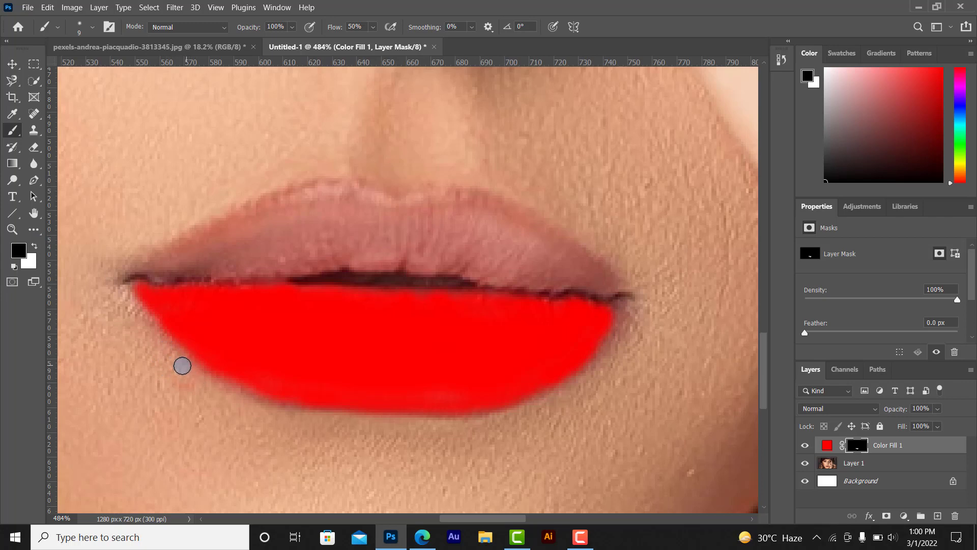
pyautogui.click(35, 246)
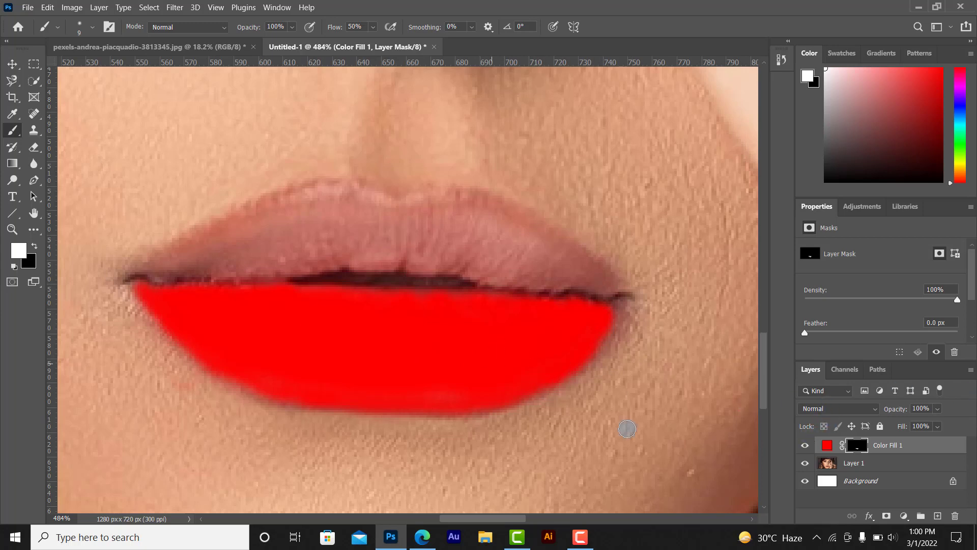
pyautogui.click(847, 413)
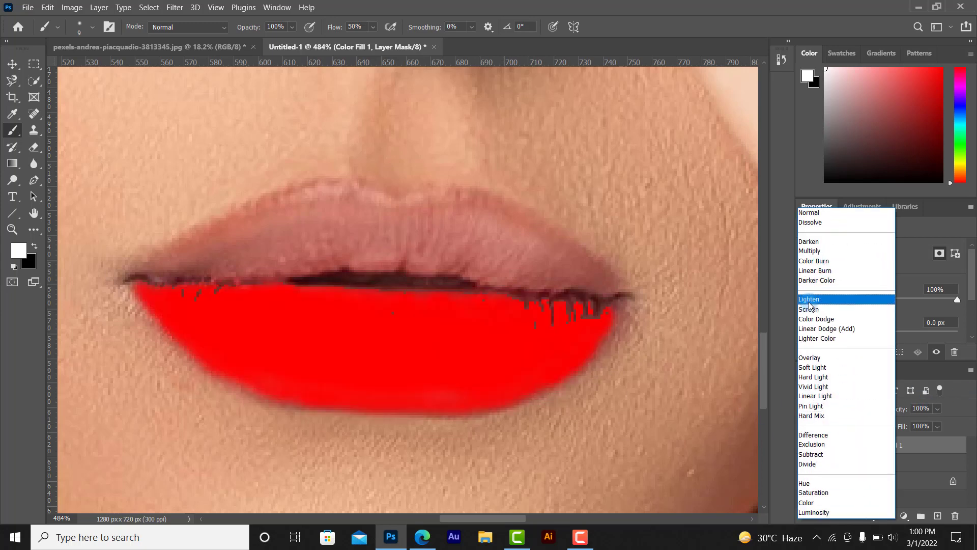
# Set Color Fill 1 to Multiply blending and zoom out to view the whole face
pyautogui.click(816, 249)
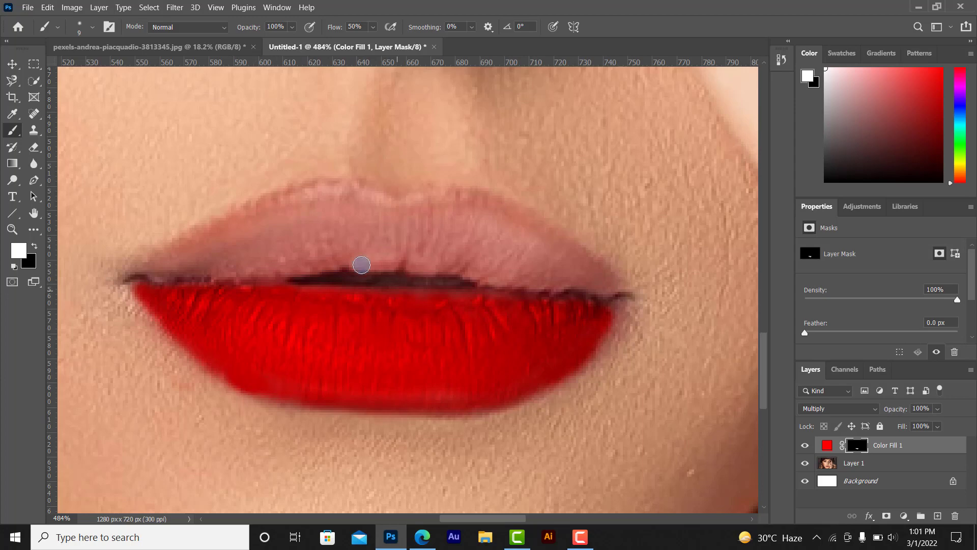
pyautogui.scroll(-10, 492, 321)
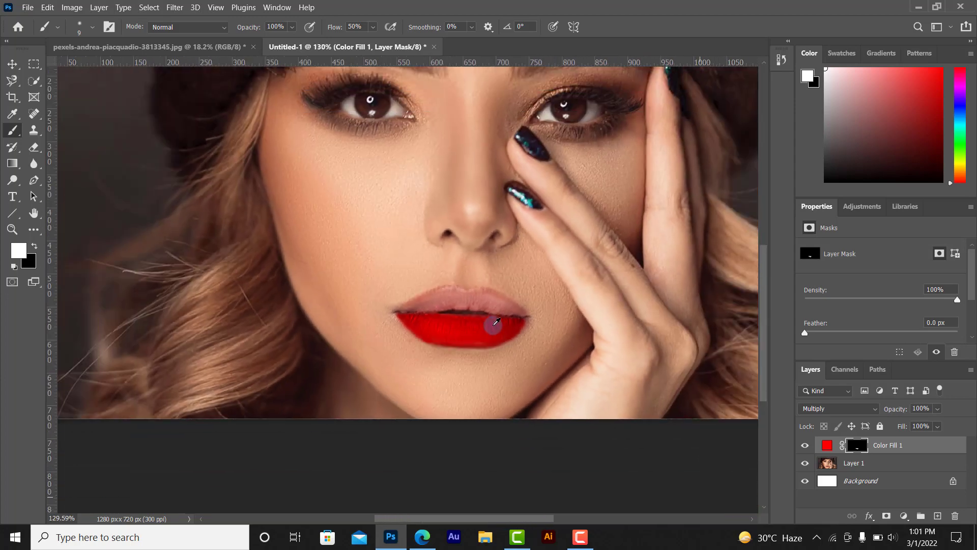
pyautogui.scroll(3, 501, 325)
pyautogui.scroll(2, 507, 311)
pyautogui.scroll(-3, 511, 303)
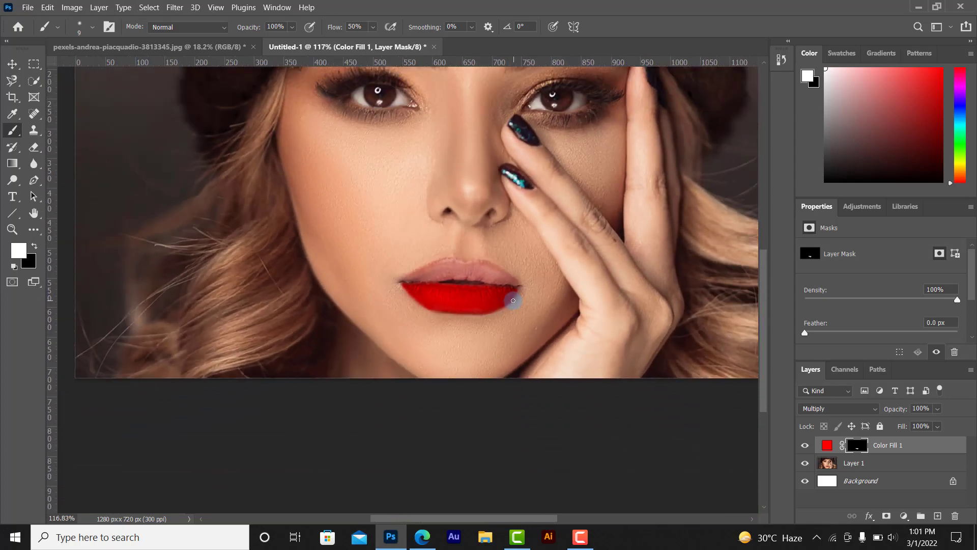
pyautogui.scroll(1, 511, 301)
pyautogui.hscroll(2, 510, 302)
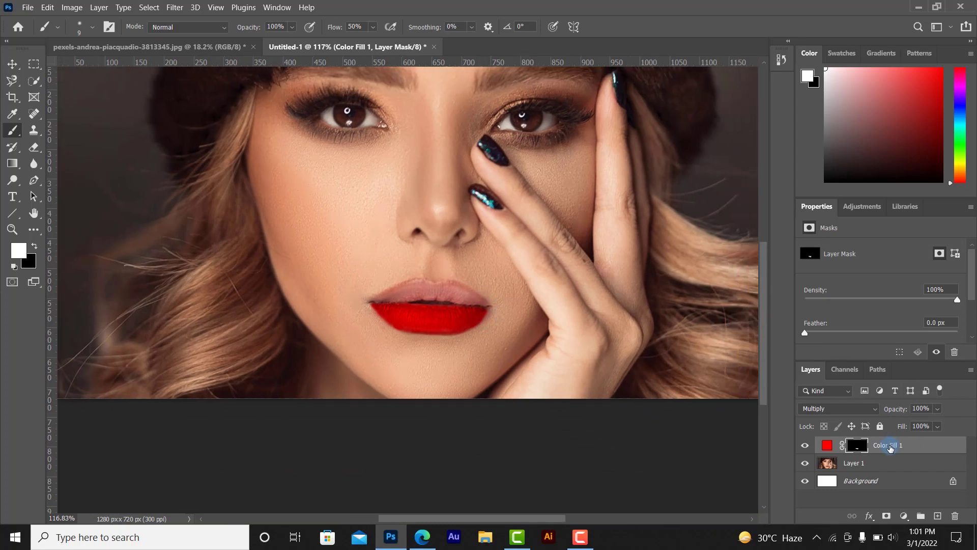
# Rename Color Fill 1 to 'Lower lip' and open its Layer Style blending options
pyautogui.doubleClick(890, 446)
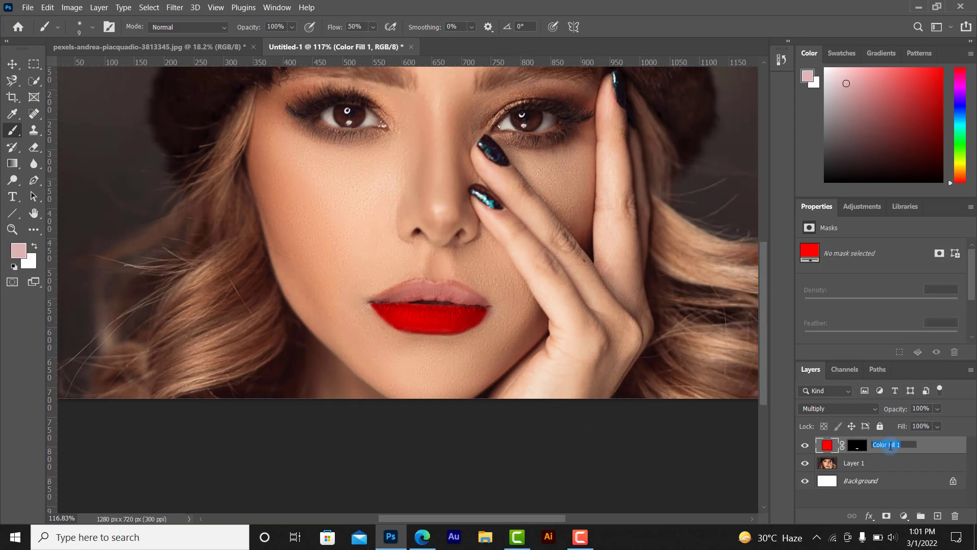
pyautogui.write('Lower lip')
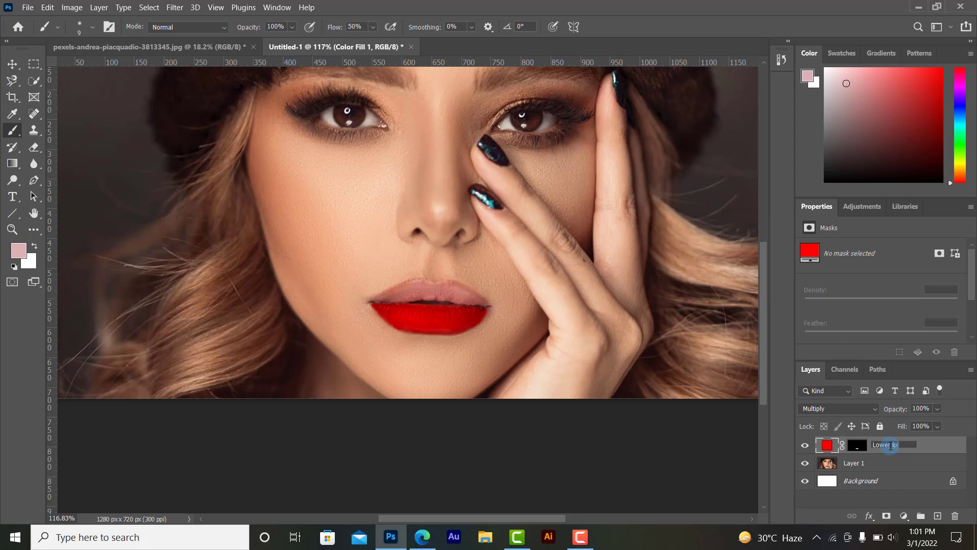
pyautogui.click(929, 449)
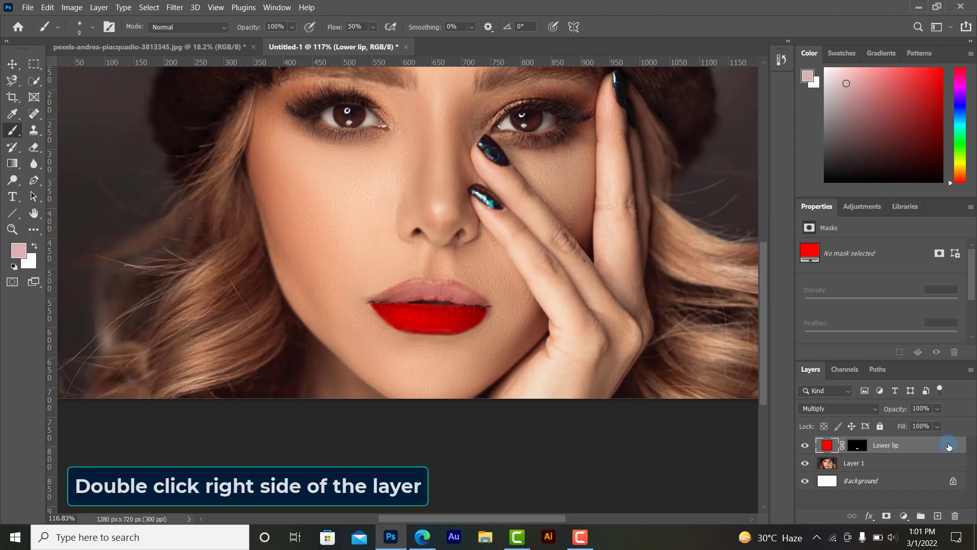
pyautogui.doubleClick(948, 446)
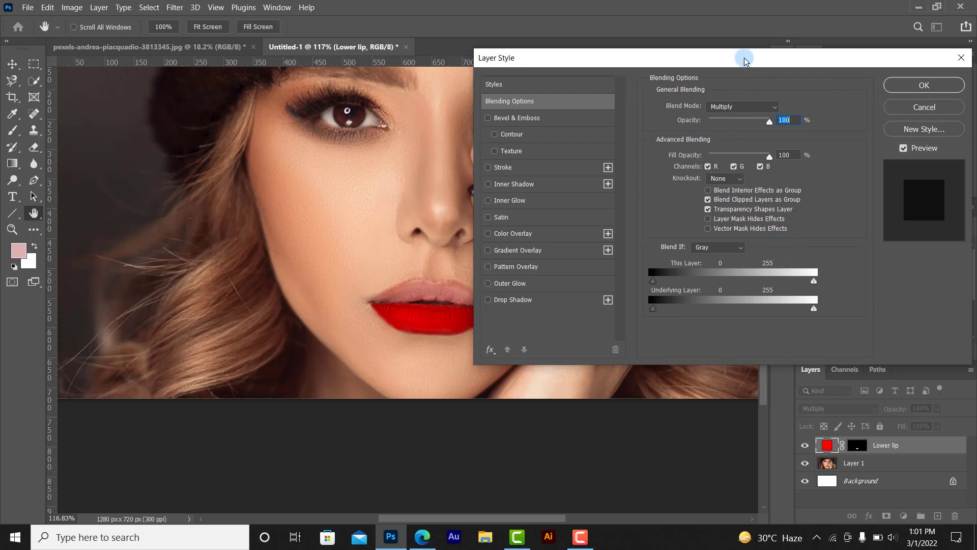
# Move the Layer Style dialog off the face and drag the Underlying Layer white slider left
pyautogui.moveTo(745, 60)
pyautogui.mouseDown()
pyautogui.moveTo(781, 59)
pyautogui.moveTo(56, 86)
pyautogui.moveTo(70, 77)
pyautogui.mouseUp()
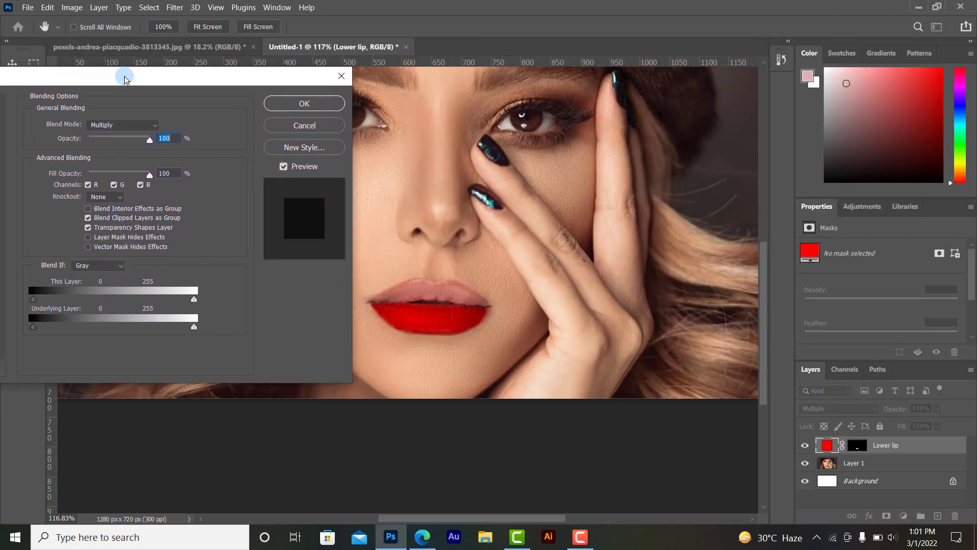
pyautogui.moveTo(70, 77); pyautogui.dragTo(138, 77)
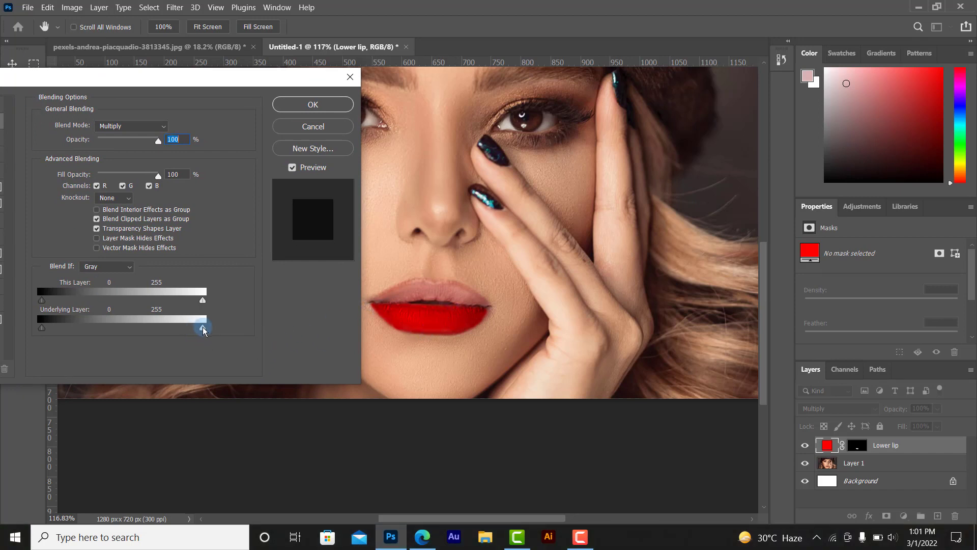
pyautogui.moveTo(199, 330); pyautogui.dragTo(128, 325)
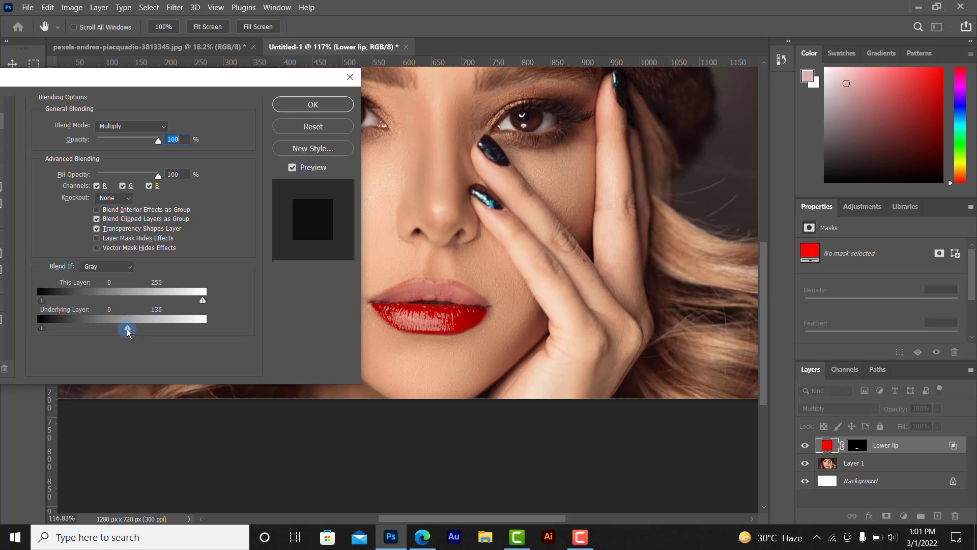
# Split the Underlying Layer white slider and fine-tune it to 124 / 180
pyautogui.moveTo(128, 329); pyautogui.dragTo(148, 334)
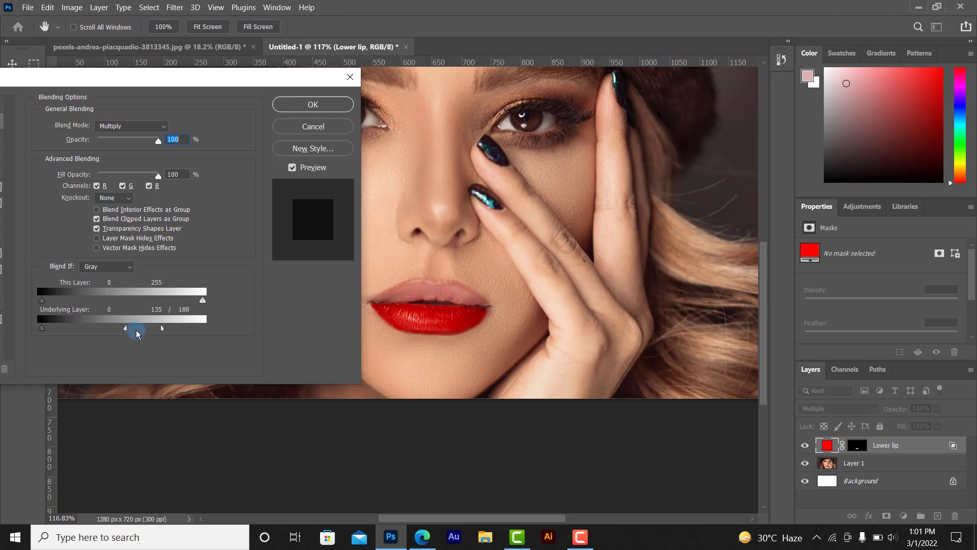
pyautogui.moveTo(127, 329); pyautogui.dragTo(121, 329)
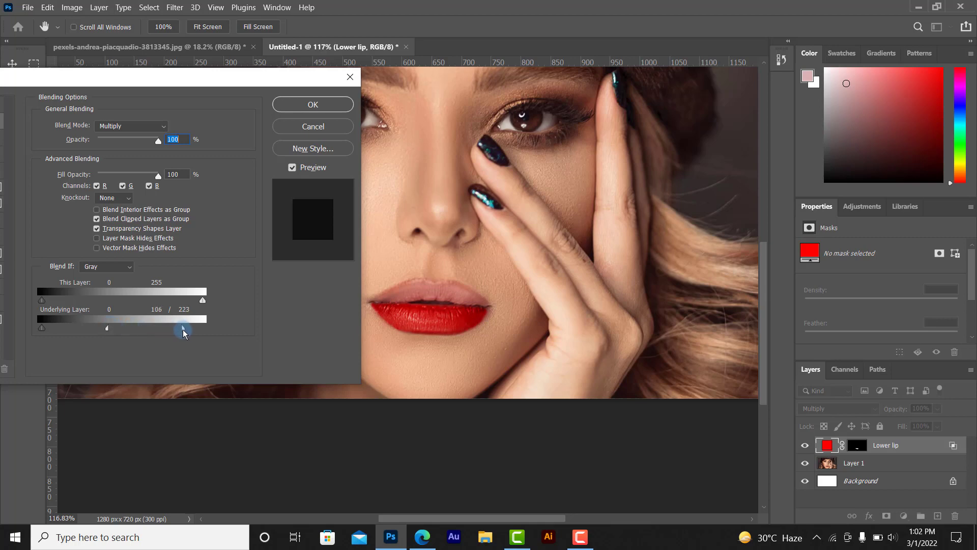
pyautogui.moveTo(194, 329); pyautogui.dragTo(92, 327)
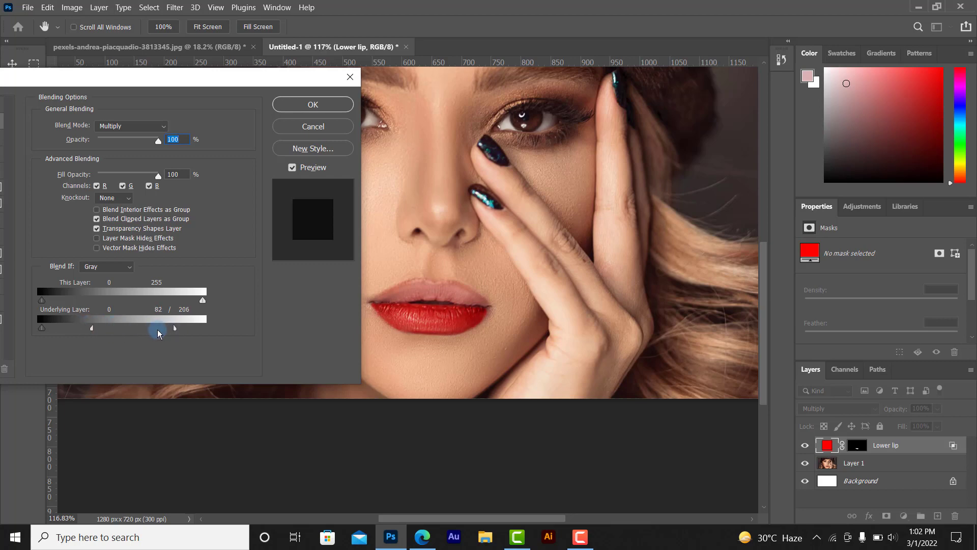
pyautogui.moveTo(158, 330)
pyautogui.mouseDown()
pyautogui.moveTo(149, 331)
pyautogui.moveTo(181, 329)
pyautogui.mouseUp()
pyautogui.moveTo(92, 329); pyautogui.dragTo(118, 331)
pyautogui.moveTo(179, 330); pyautogui.dragTo(165, 329)
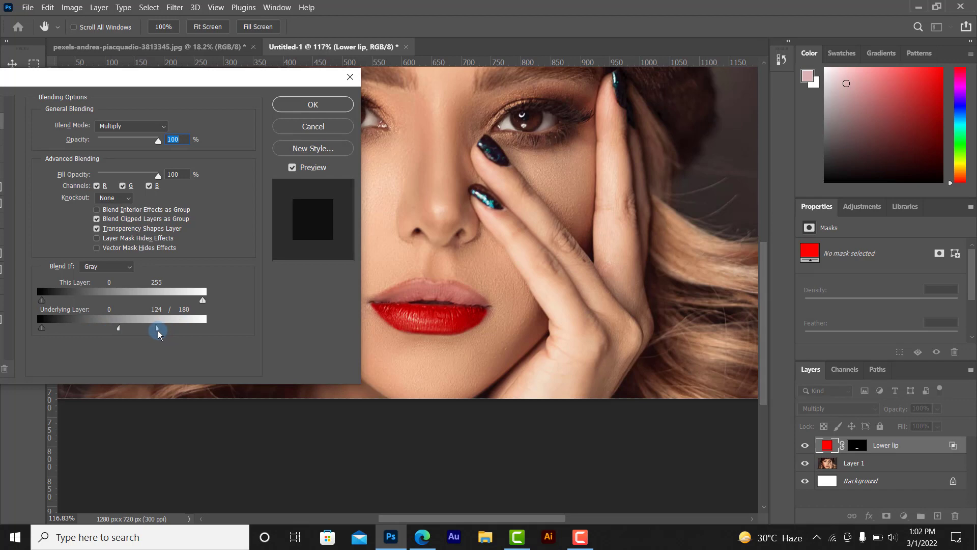
pyautogui.moveTo(156, 330); pyautogui.dragTo(157, 330)
# Apply the Lower lip Blend If settings and duplicate the Lower lip layer
pyautogui.click(326, 107)
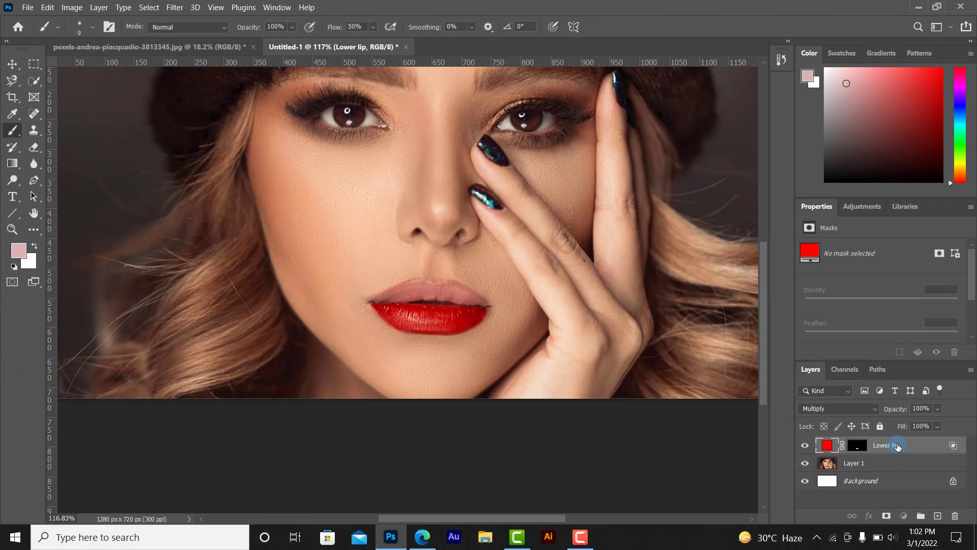
pyautogui.moveTo(898, 446)
pyautogui.mouseDown()
pyautogui.moveTo(936, 511)
pyautogui.moveTo(924, 515)
pyautogui.mouseUp()
pyautogui.hotkey('ctrl', 'j')
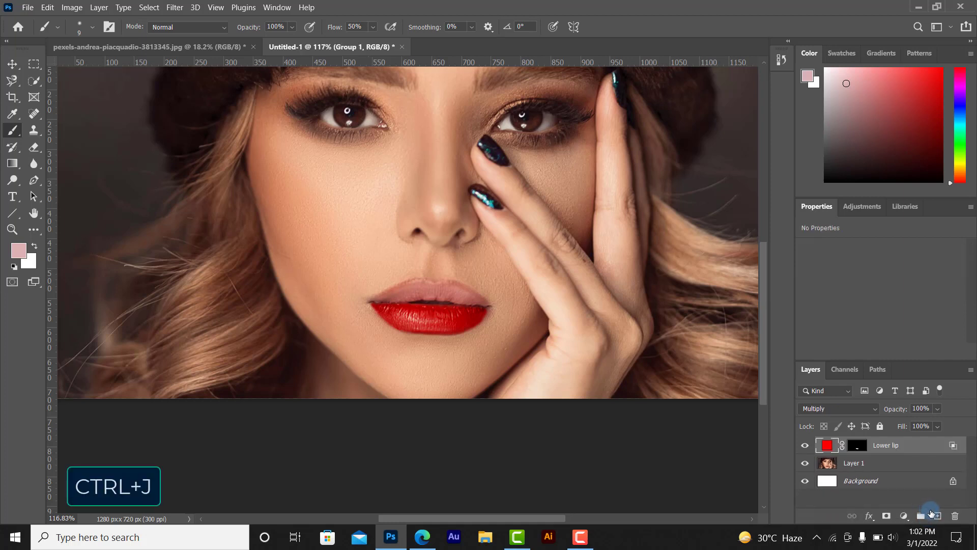
pyautogui.click(919, 448)
pyautogui.moveTo(914, 447); pyautogui.dragTo(937, 515)
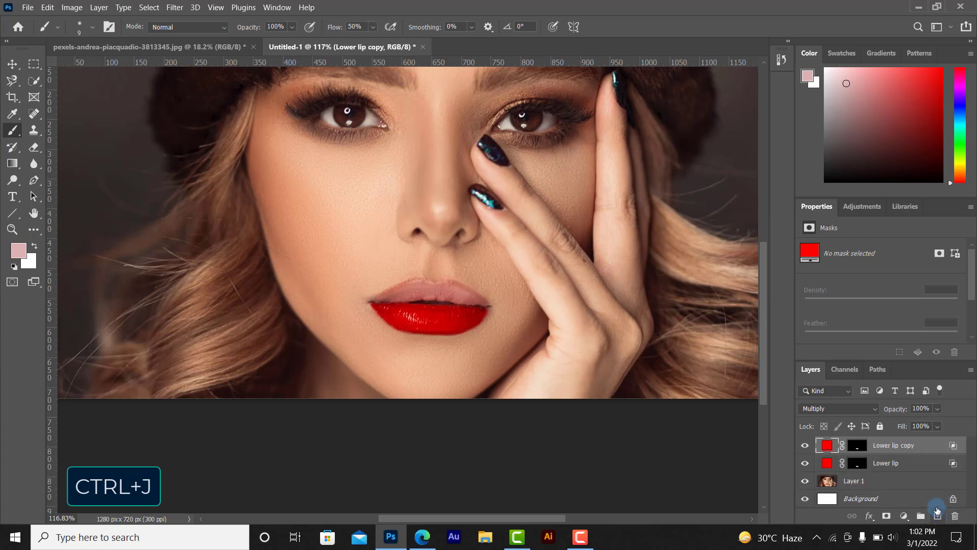
# Rename the Lower lip copy to 'Lower lip light'
pyautogui.doubleClick(904, 446)
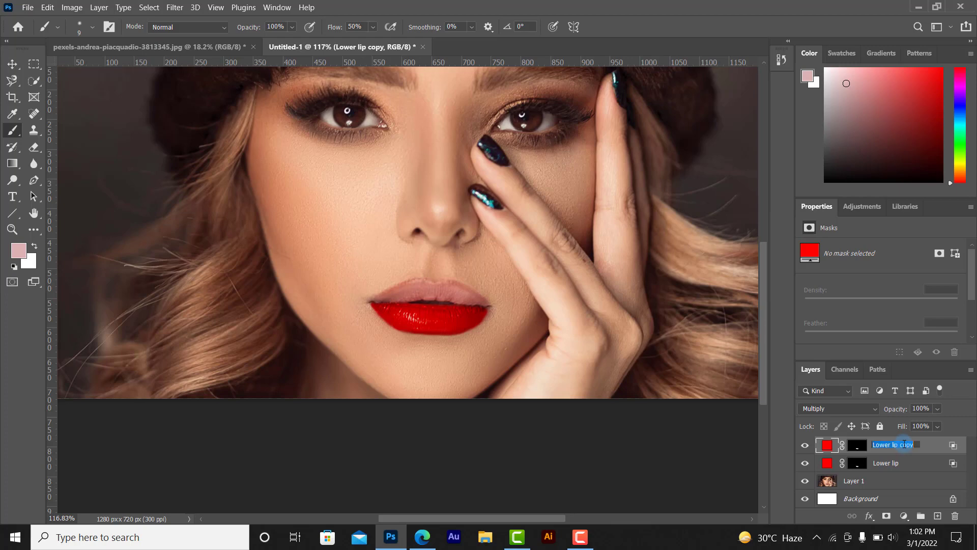
pyautogui.doubleClick(910, 446)
pyautogui.write('light')
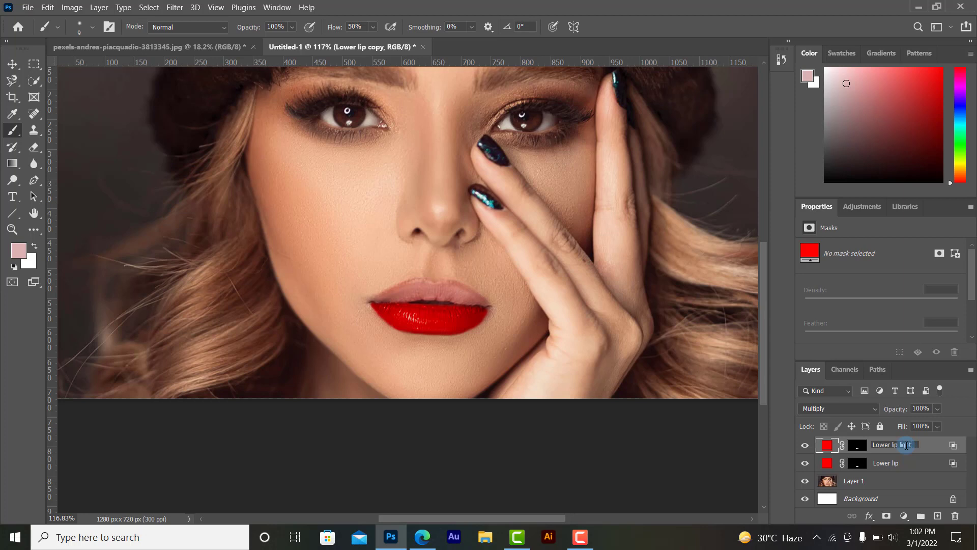
pyautogui.press('Return')
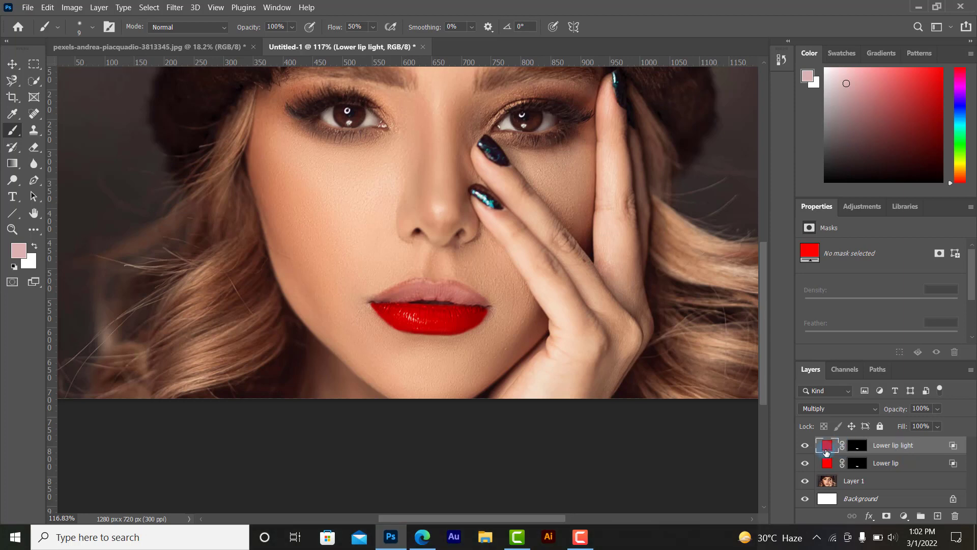
# Set Lower lip light to Screen with underlying-layer Blend If black handle split to 55/108
pyautogui.click(826, 408)
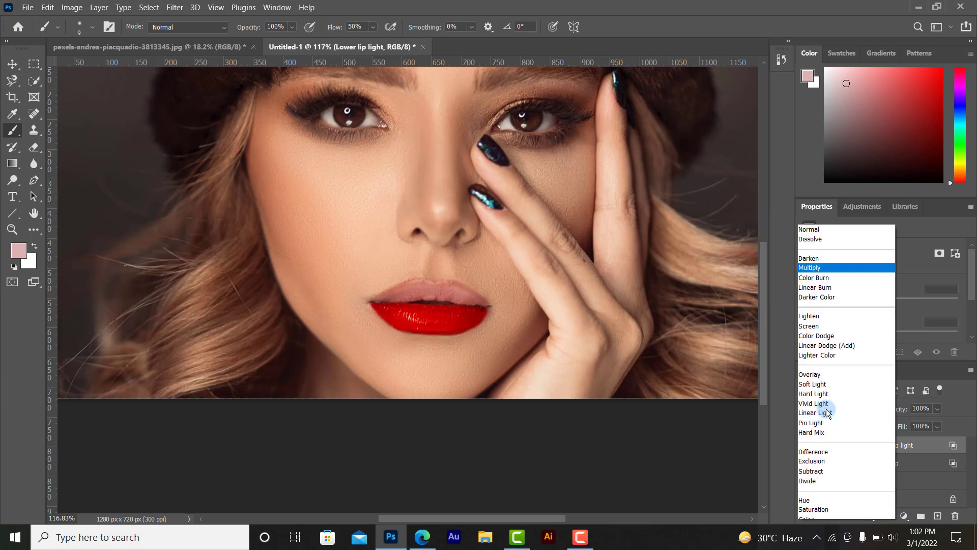
pyautogui.click(818, 310)
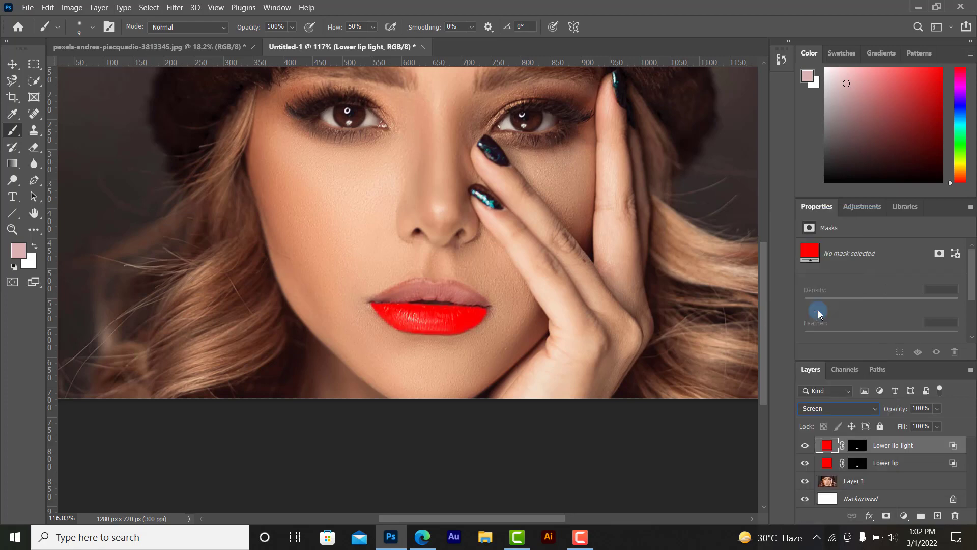
pyautogui.doubleClick(937, 448)
pyautogui.moveTo(356, 79)
pyautogui.mouseDown()
pyautogui.moveTo(714, 103)
pyautogui.moveTo(938, 75)
pyautogui.mouseUp()
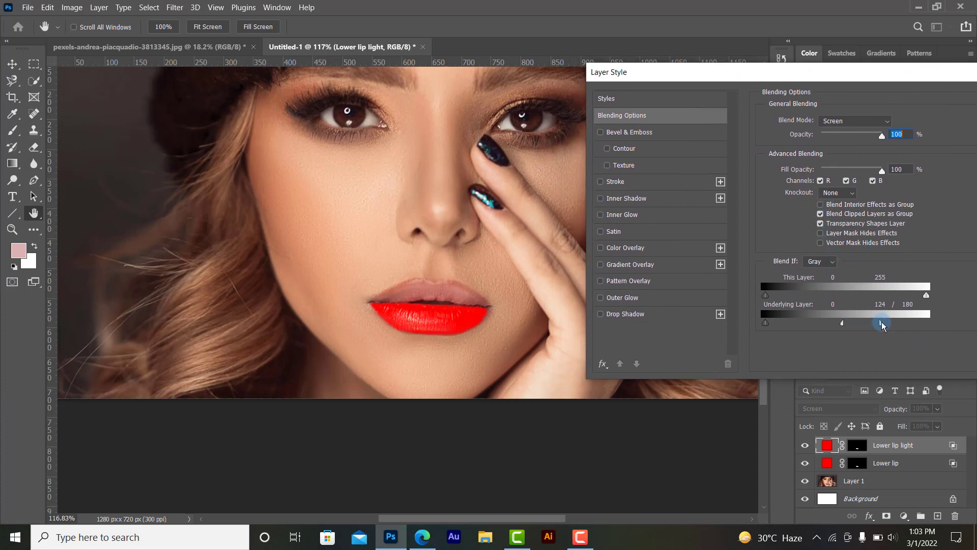
pyautogui.moveTo(882, 323); pyautogui.dragTo(936, 322)
pyautogui.moveTo(842, 324); pyautogui.dragTo(940, 327)
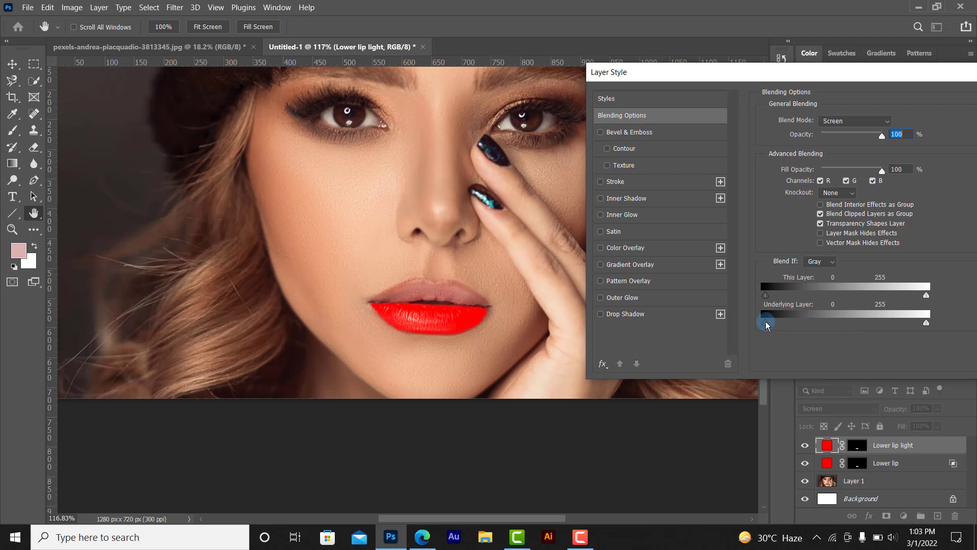
pyautogui.moveTo(766, 323); pyautogui.dragTo(800, 326)
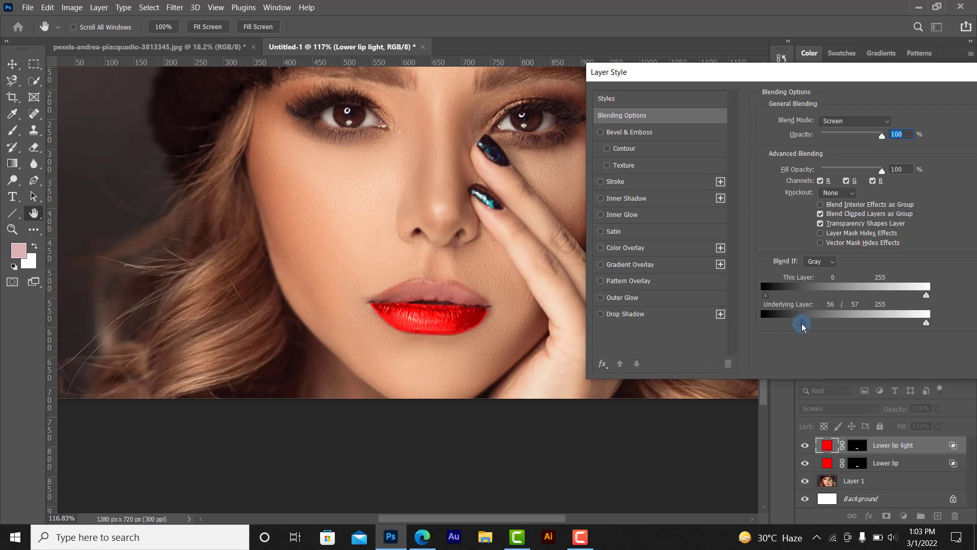
pyautogui.moveTo(803, 326)
pyautogui.mouseDown()
pyautogui.moveTo(916, 326)
pyautogui.moveTo(793, 331)
pyautogui.moveTo(835, 324)
pyautogui.mouseUp()
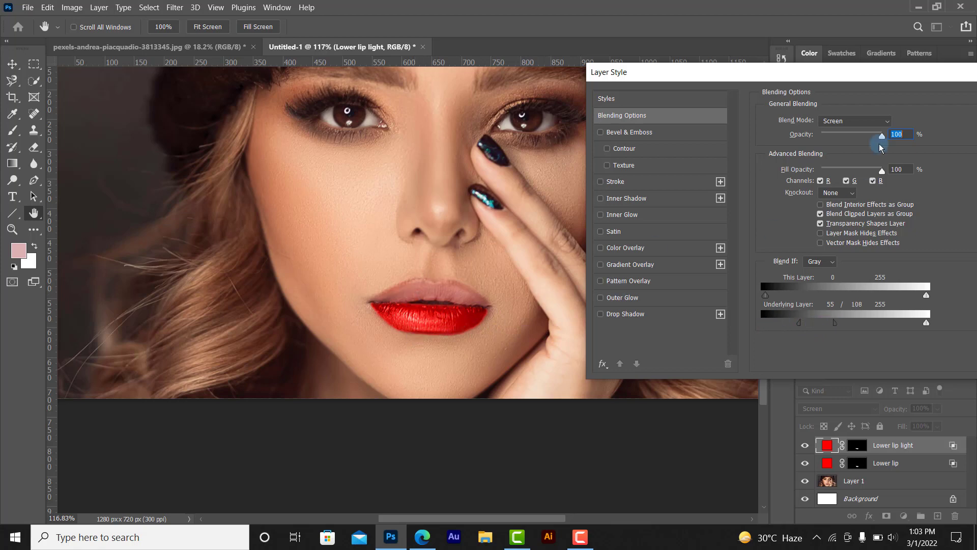
pyautogui.moveTo(895, 73); pyautogui.dragTo(808, 96)
pyautogui.click(926, 127)
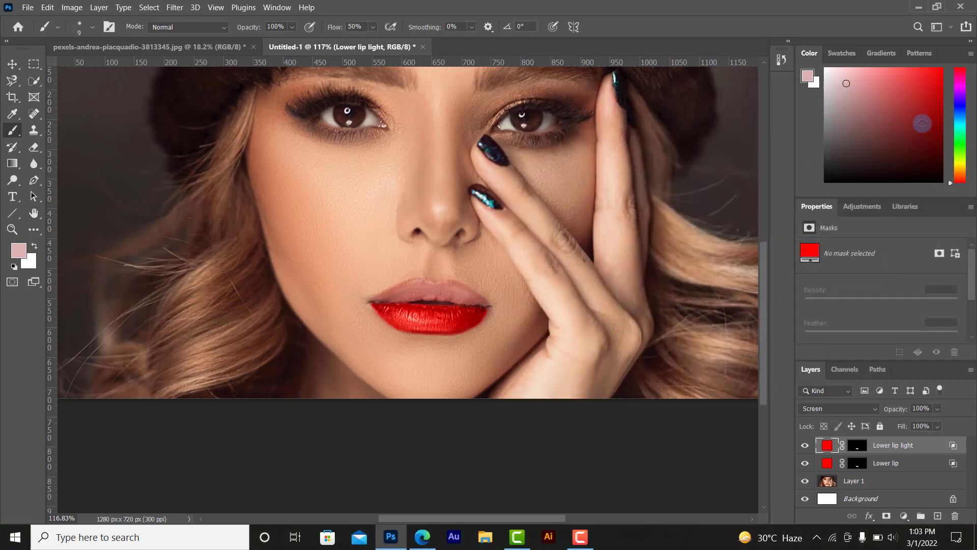
# Group the Lower lip and Lower lip light layers into Group 1
pyautogui.click(899, 469)
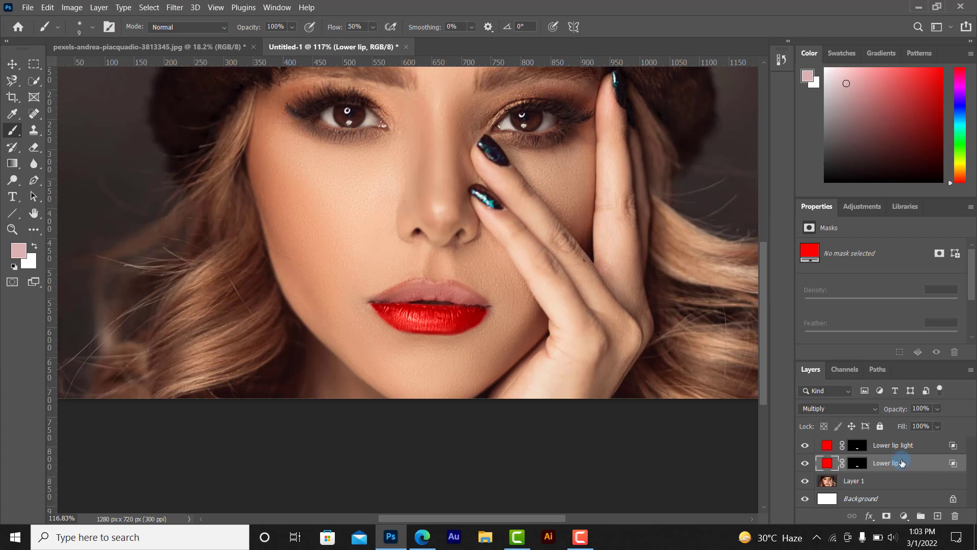
pyautogui.click(899, 446)
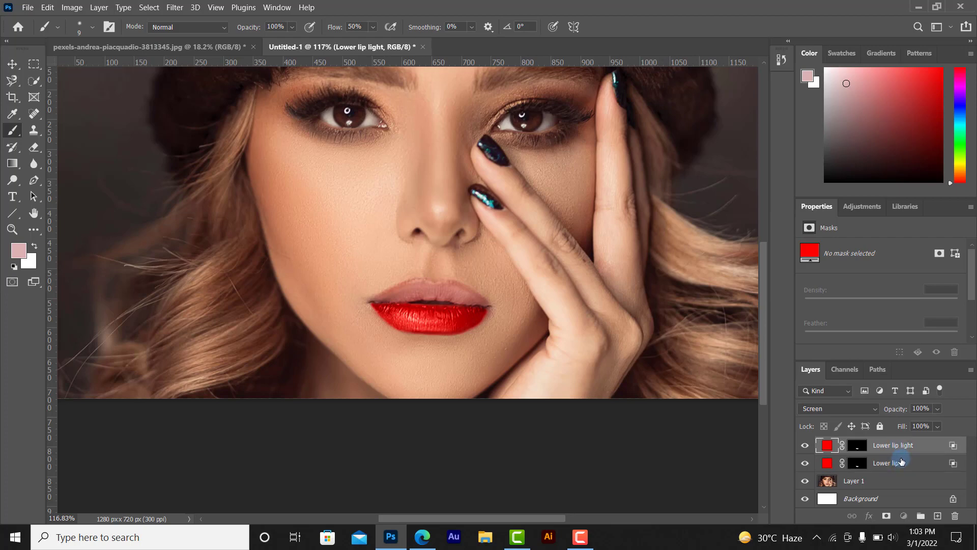
pyautogui.keyDown('shift'); pyautogui.click(902, 461); pyautogui.keyUp('shift')
pyautogui.moveTo(912, 459); pyautogui.dragTo(922, 514)
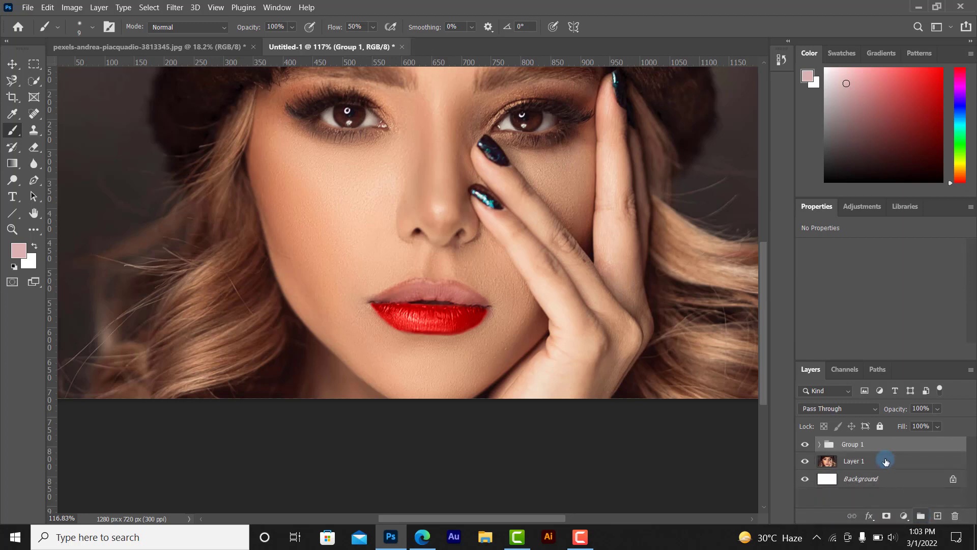
pyautogui.click(860, 461)
# Add a pure red ff0000 Solid Color fill layer above Layer 1
pyautogui.click(888, 463)
pyautogui.click(904, 516)
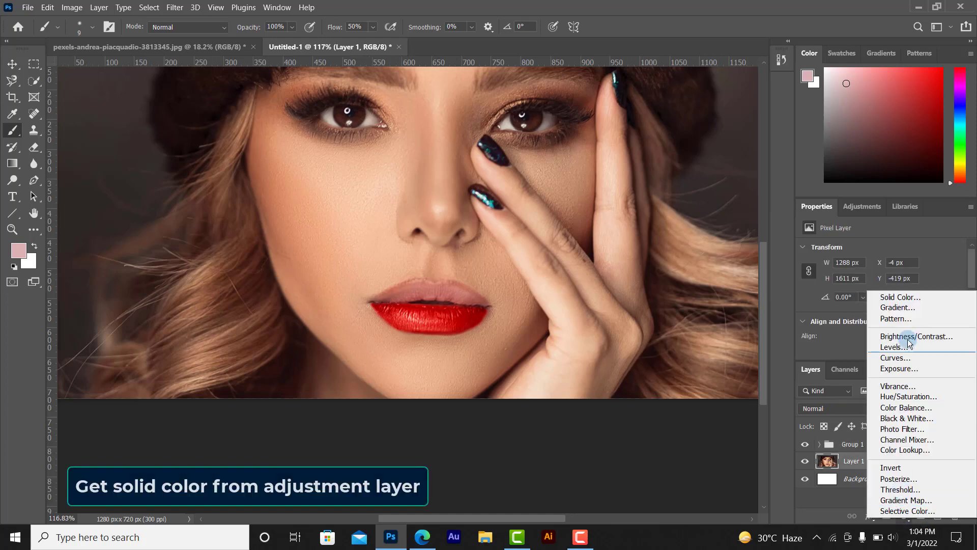
pyautogui.click(902, 299)
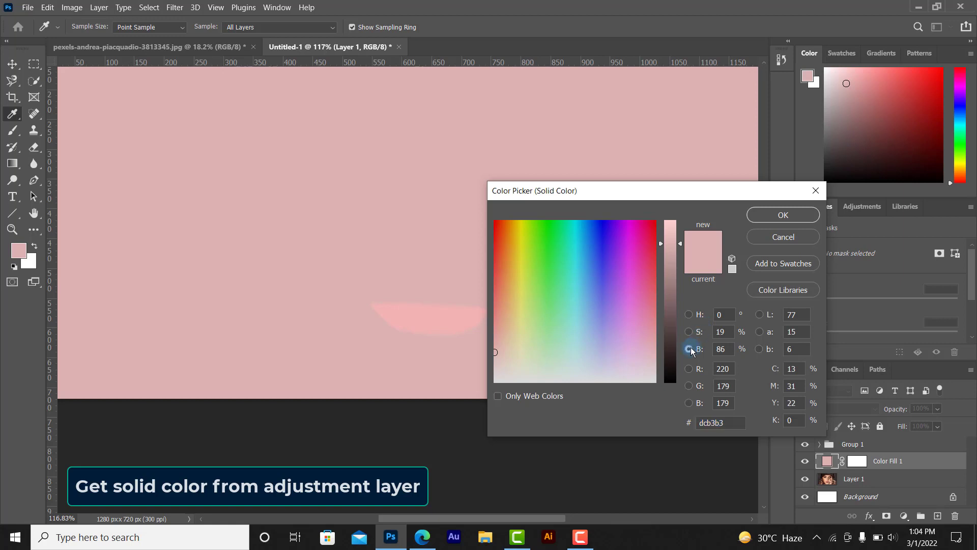
pyautogui.click(688, 315)
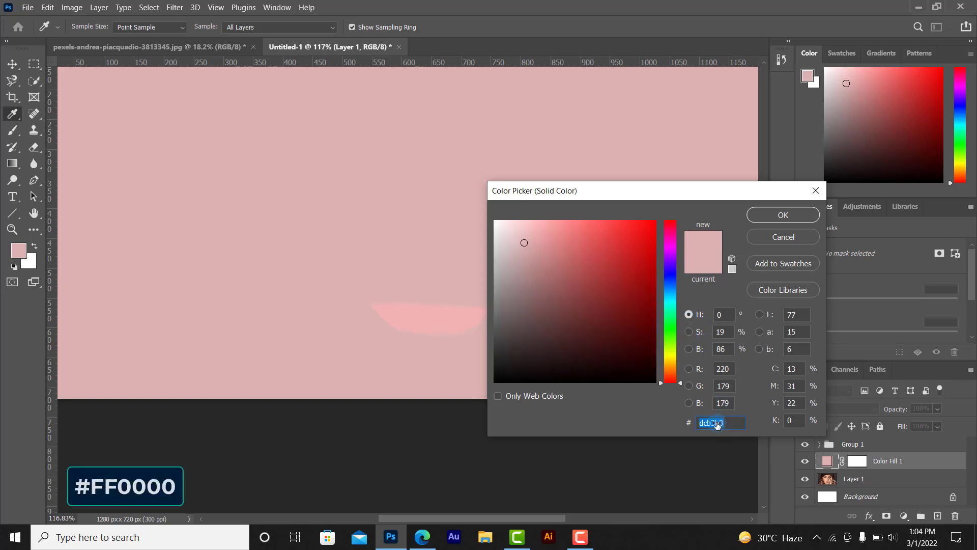
pyautogui.write('ff')
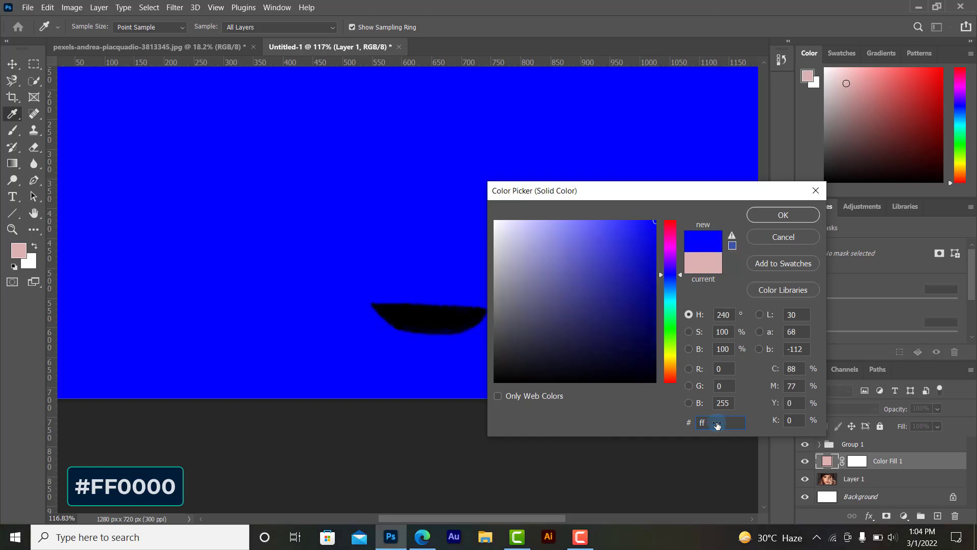
pyautogui.write('00')
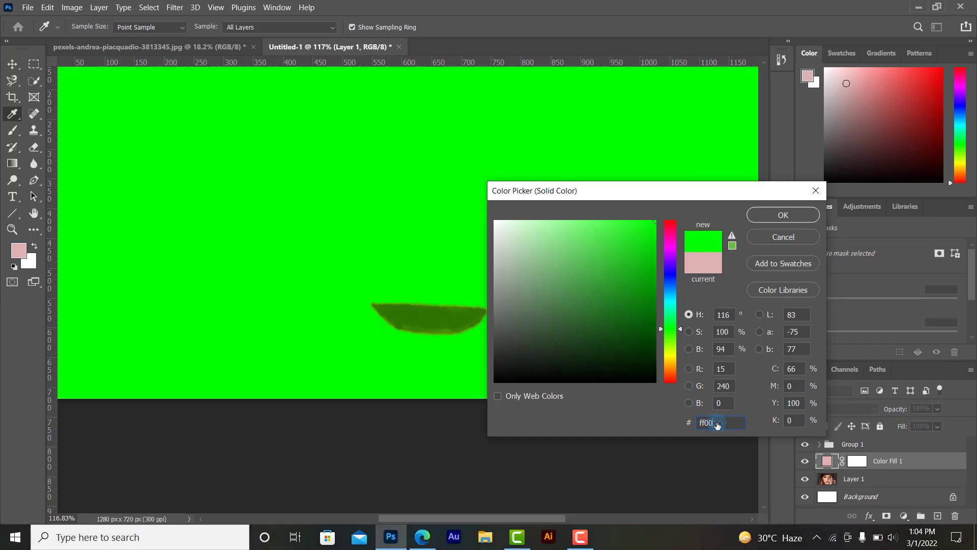
pyautogui.write('00')
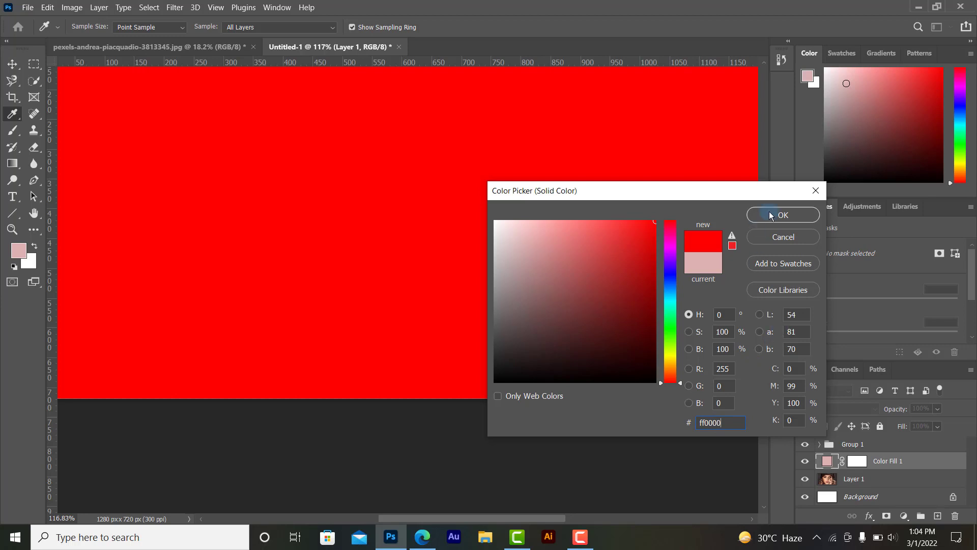
pyautogui.click(771, 215)
pyautogui.press('b')
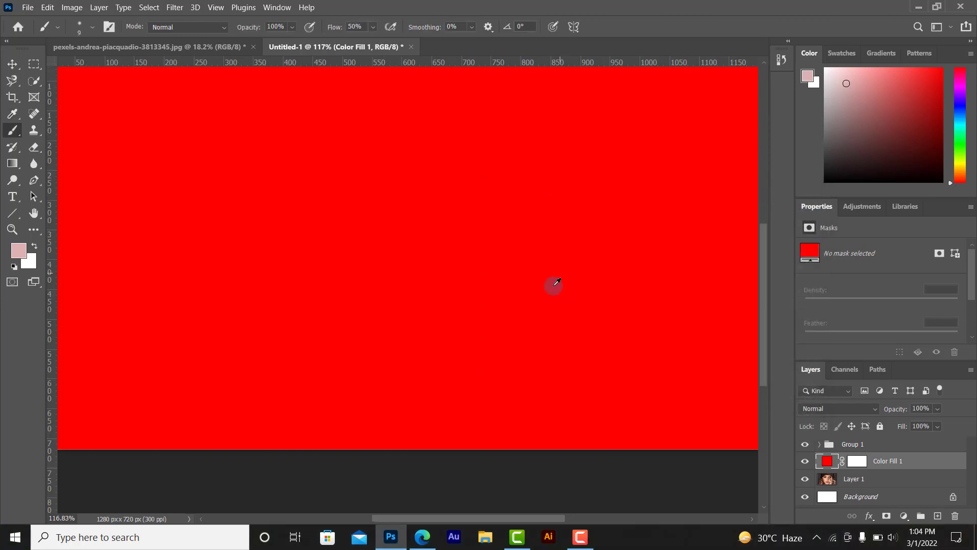
pyautogui.scroll(-3, 557, 282)
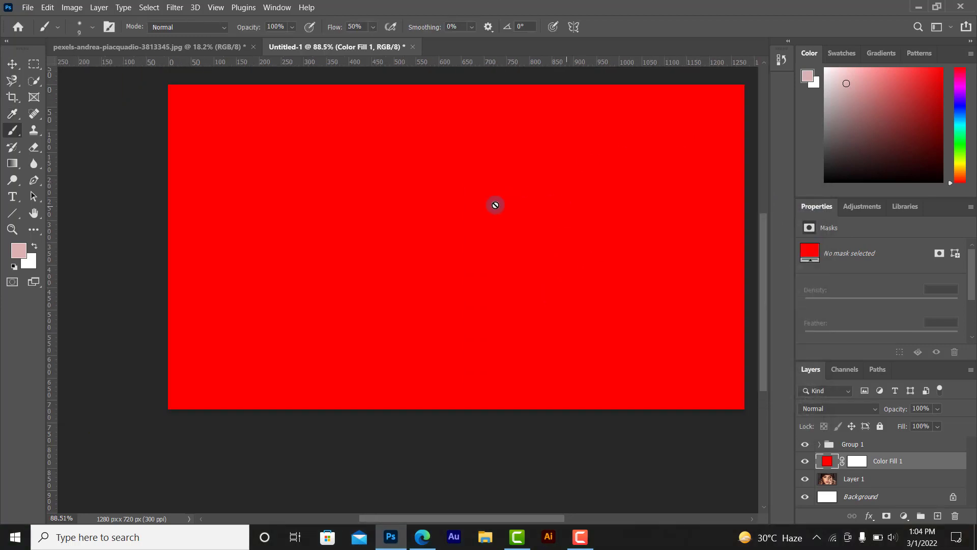
# Invert Color Fill 1's mask to black to hide the red, then zoom into the lips
pyautogui.click(856, 463)
pyautogui.hotkey('ctrl', 'i')
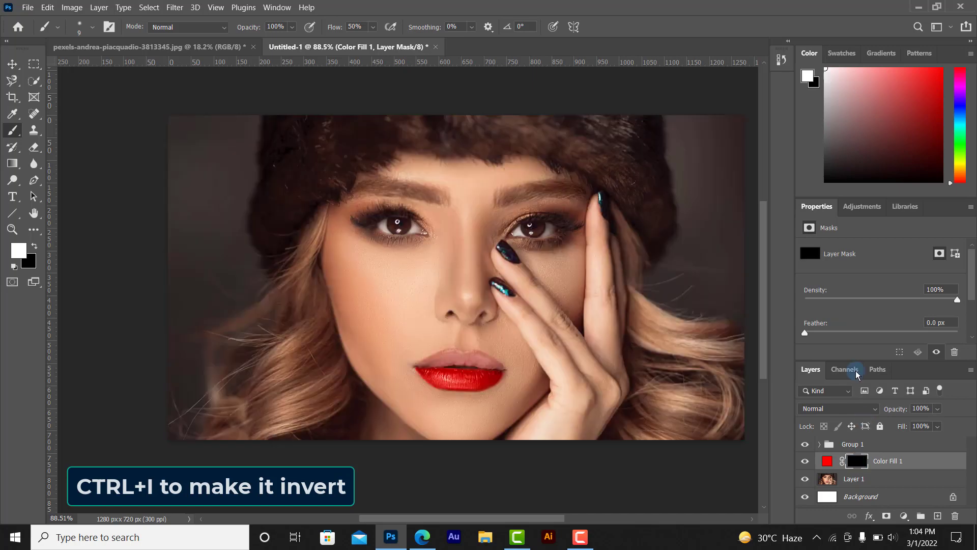
pyautogui.scroll(2, 509, 372)
pyautogui.scroll(4, 448, 356)
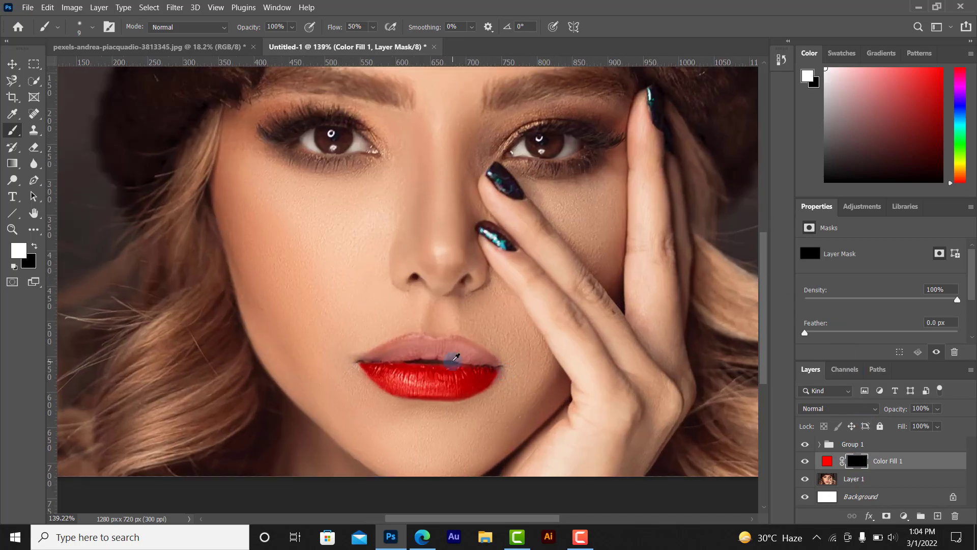
pyautogui.scroll(4, 452, 360)
pyautogui.scroll(3, 455, 334)
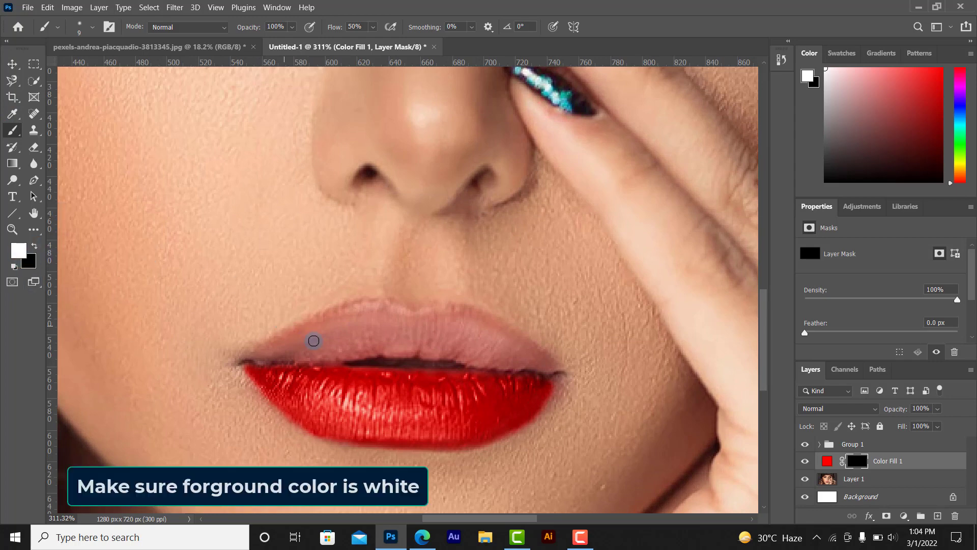
pyautogui.scroll(1, 350, 359)
pyautogui.hscroll(1, 269, 335)
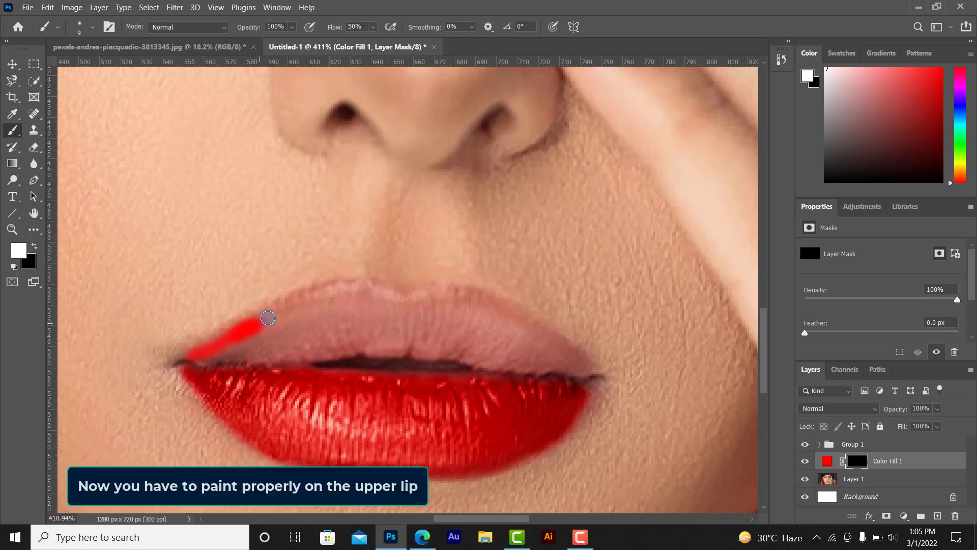
# Paint white on the mask along the upper lip's outline, corner to corner
pyautogui.moveTo(267, 318)
pyautogui.mouseDown()
pyautogui.moveTo(356, 291)
pyautogui.moveTo(320, 293)
pyautogui.mouseUp()
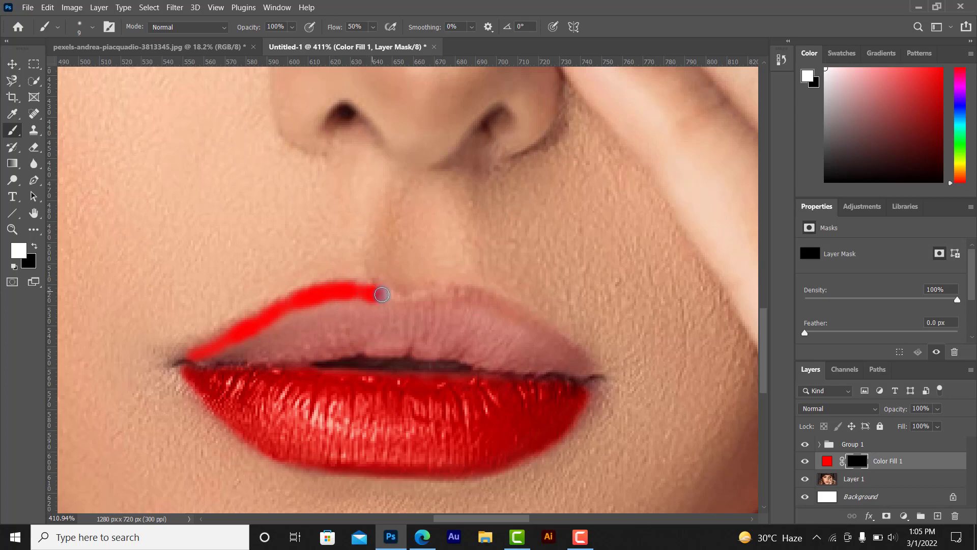
pyautogui.moveTo(393, 302); pyautogui.dragTo(444, 296)
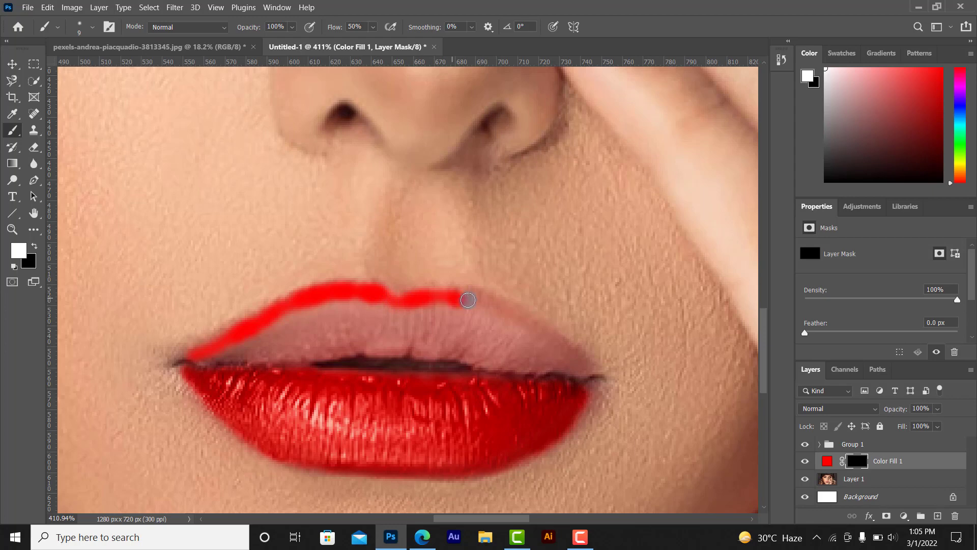
pyautogui.moveTo(466, 297); pyautogui.dragTo(547, 340)
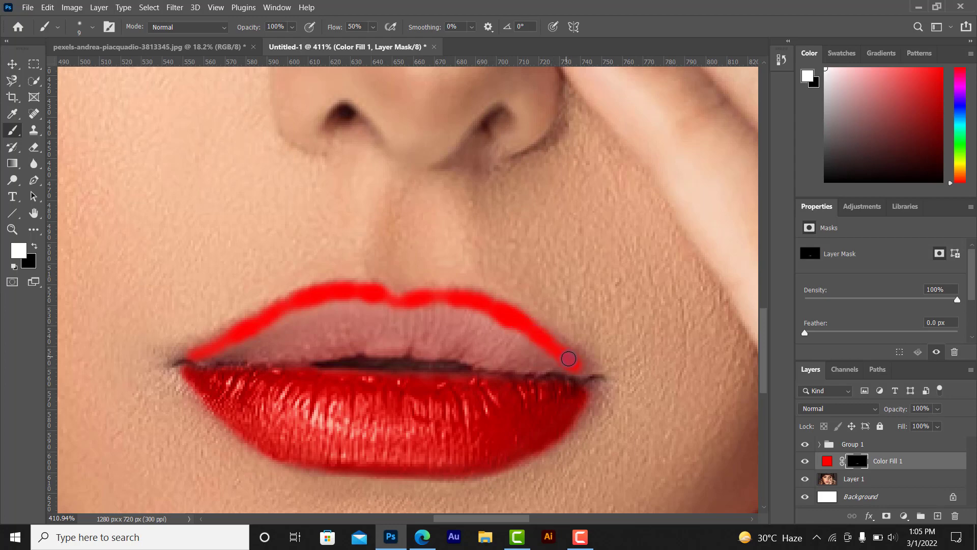
pyautogui.moveTo(586, 371); pyautogui.dragTo(568, 357)
pyautogui.scroll(-1, 488, 341)
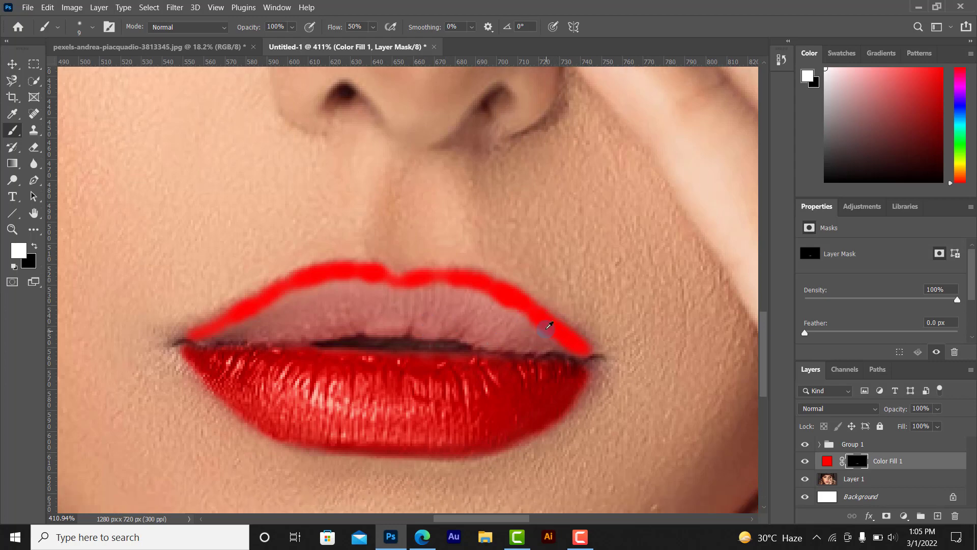
pyautogui.keyDown('alt'); pyautogui.scroll(1, 541, 343); pyautogui.keyUp('alt')
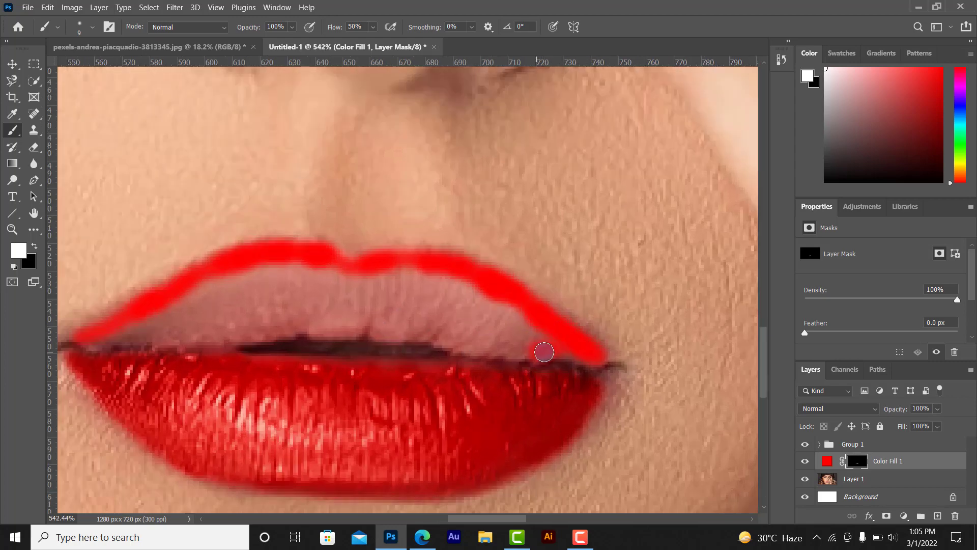
pyautogui.moveTo(544, 351)
pyautogui.mouseDown()
pyautogui.moveTo(560, 351)
pyautogui.moveTo(466, 345)
pyautogui.moveTo(536, 331)
pyautogui.moveTo(472, 326)
pyautogui.moveTo(258, 332)
pyautogui.moveTo(329, 330)
pyautogui.mouseUp()
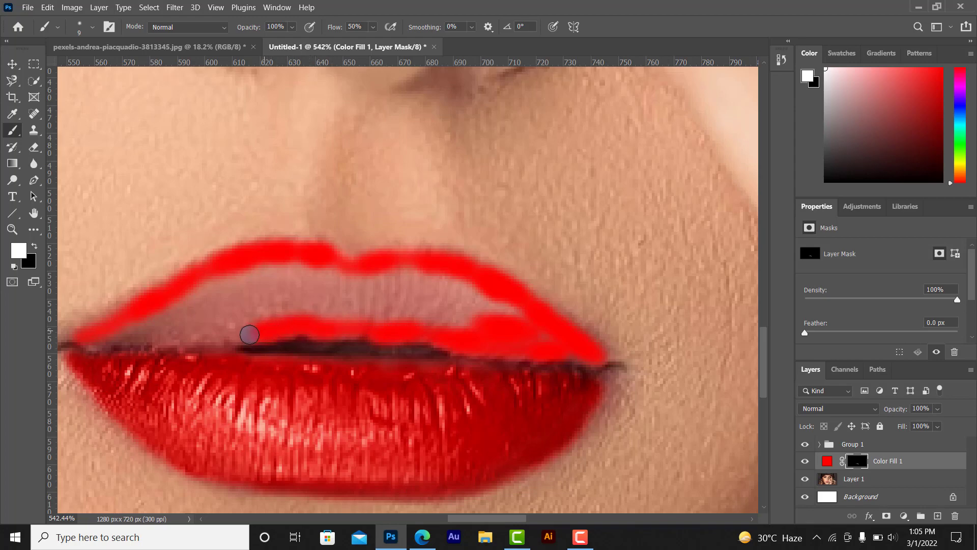
pyautogui.moveTo(250, 332)
pyautogui.mouseDown()
pyautogui.moveTo(105, 338)
pyautogui.moveTo(222, 286)
pyautogui.moveTo(300, 273)
pyautogui.moveTo(193, 290)
pyautogui.moveTo(181, 312)
pyautogui.moveTo(218, 312)
pyautogui.moveTo(166, 321)
pyautogui.moveTo(225, 281)
pyautogui.moveTo(223, 319)
pyautogui.moveTo(297, 296)
pyautogui.mouseUp()
# Fill in the middle of the upper lip, covering remaining pale patches and streaks
pyautogui.press(']')
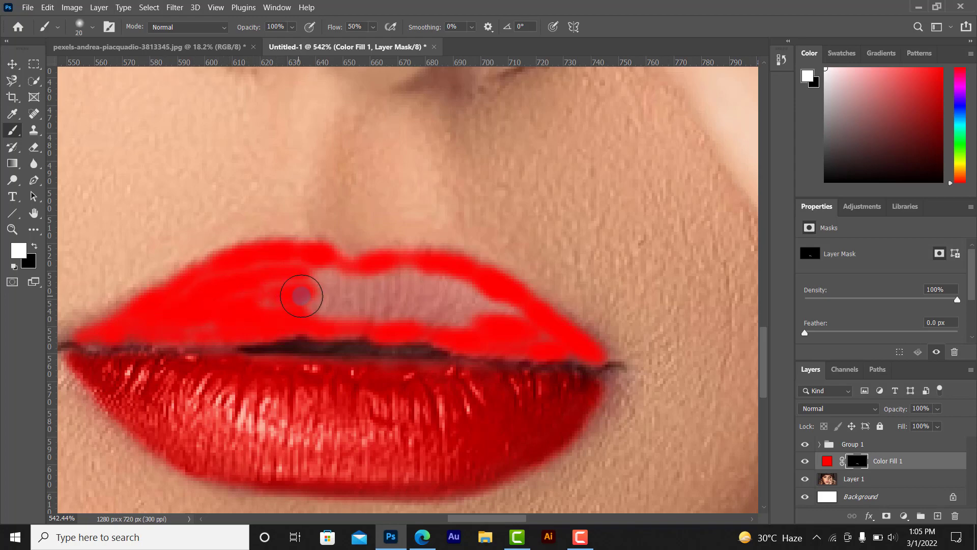
pyautogui.press('[')
pyautogui.moveTo(307, 282)
pyautogui.mouseDown()
pyautogui.moveTo(328, 284)
pyautogui.moveTo(246, 306)
pyautogui.moveTo(347, 276)
pyautogui.moveTo(345, 294)
pyautogui.moveTo(371, 316)
pyautogui.moveTo(412, 283)
pyautogui.moveTo(402, 284)
pyautogui.moveTo(463, 316)
pyautogui.moveTo(484, 306)
pyautogui.moveTo(509, 317)
pyautogui.moveTo(455, 293)
pyautogui.moveTo(447, 279)
pyautogui.moveTo(482, 306)
pyautogui.moveTo(517, 314)
pyautogui.moveTo(535, 338)
pyautogui.moveTo(571, 349)
pyautogui.mouseUp()
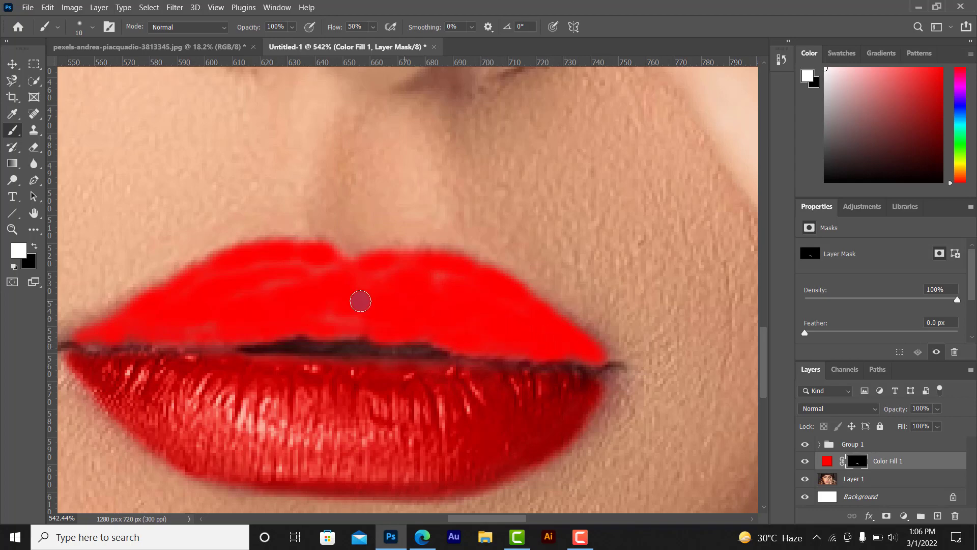
pyautogui.moveTo(398, 280); pyautogui.dragTo(442, 283)
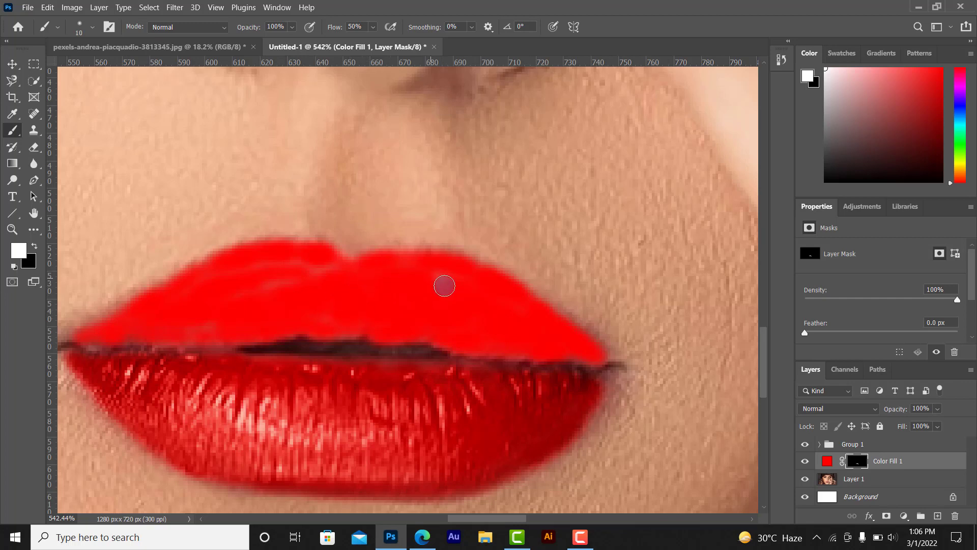
pyautogui.moveTo(298, 270)
pyautogui.mouseDown()
pyautogui.moveTo(222, 319)
pyautogui.moveTo(120, 332)
pyautogui.moveTo(143, 331)
pyautogui.mouseUp()
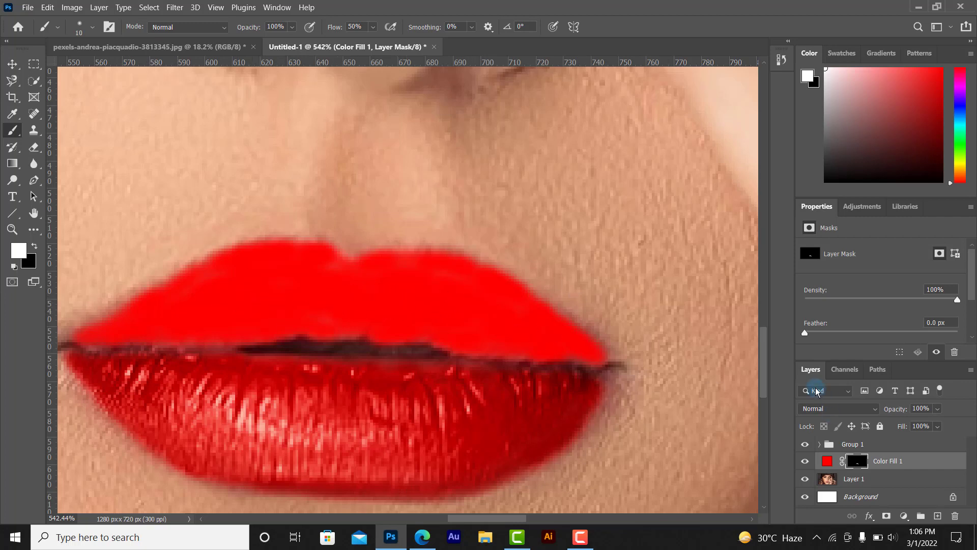
# Set the red fill layer's blend mode to Multiply
pyautogui.click(828, 408)
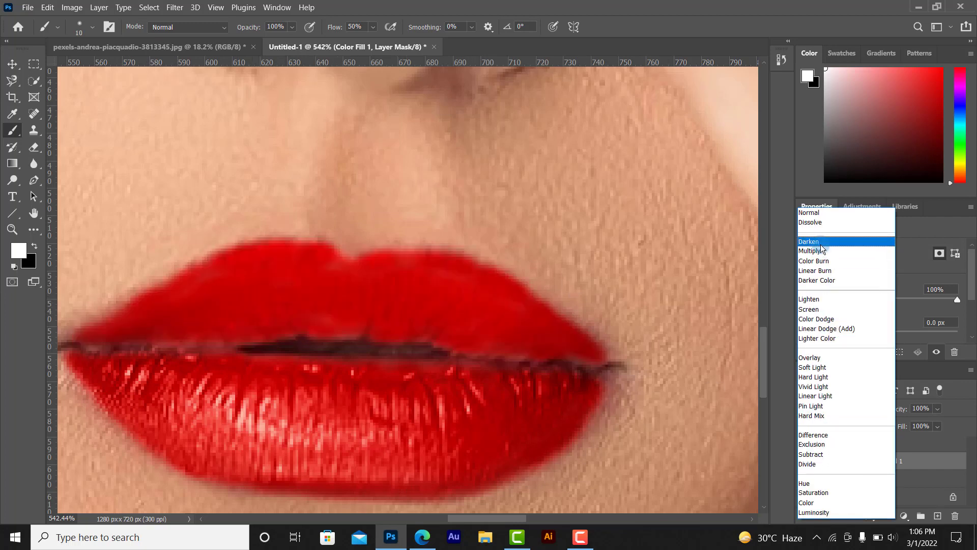
pyautogui.click(819, 250)
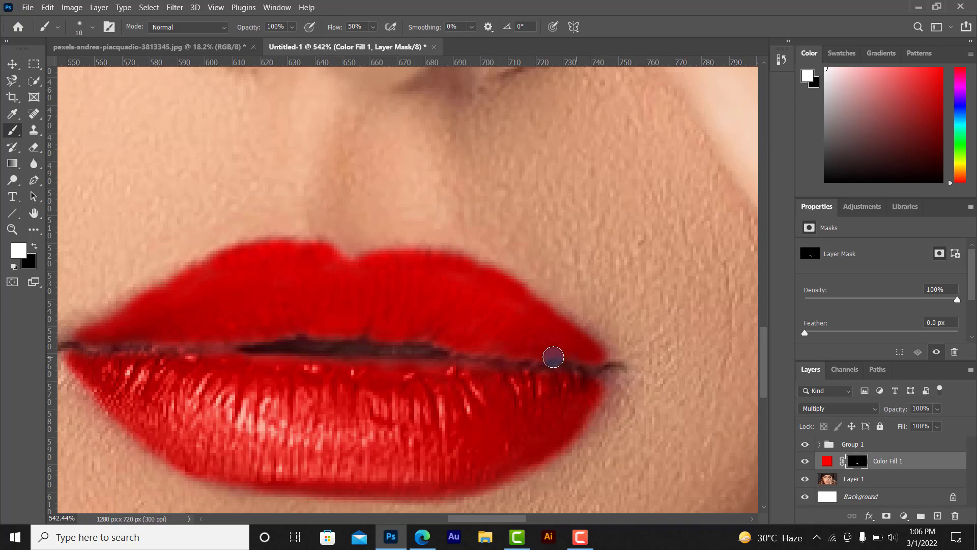
pyautogui.keyDown('alt'); pyautogui.scroll(-3, 443, 354); pyautogui.keyUp('alt')
pyautogui.keyDown('alt'); pyautogui.scroll(-3, 427, 359); pyautogui.keyUp('alt')
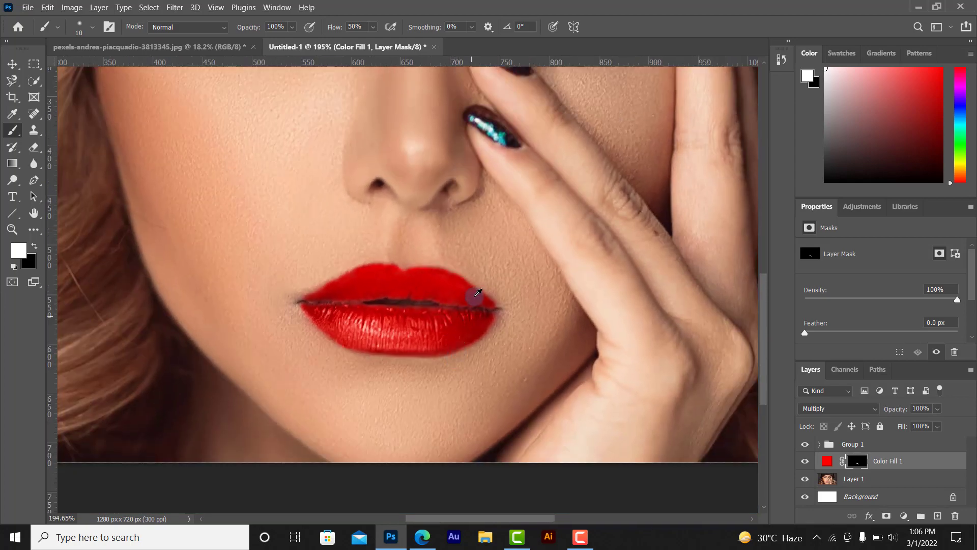
pyautogui.keyDown('alt'); pyautogui.scroll(4, 474, 291); pyautogui.keyUp('alt')
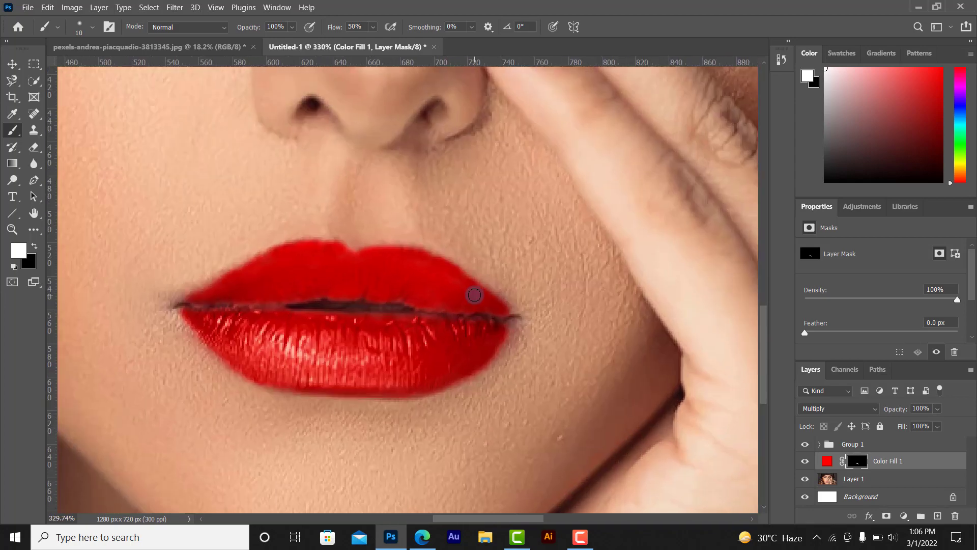
# Rename Color Fill 1 to 'Upper Lip'
pyautogui.doubleClick(896, 461)
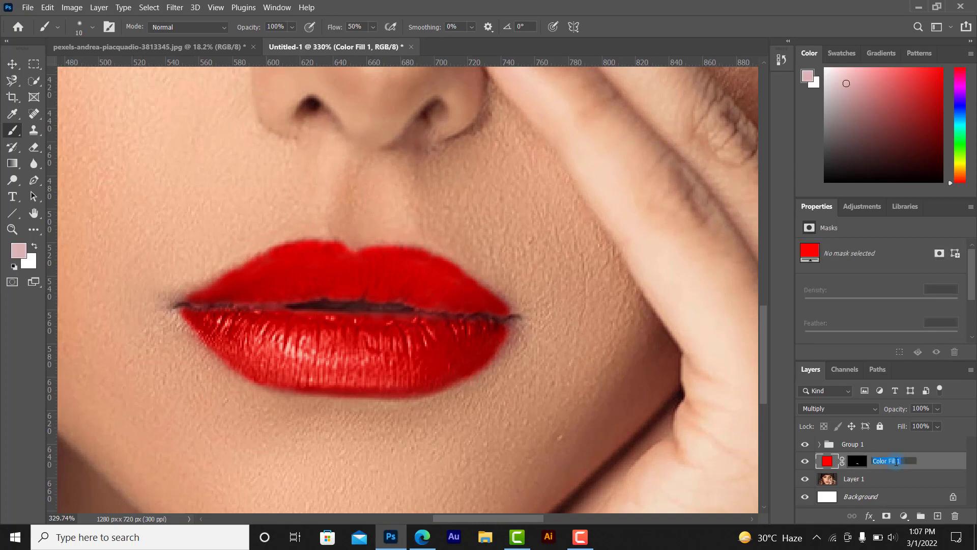
pyautogui.write('Upper Lip')
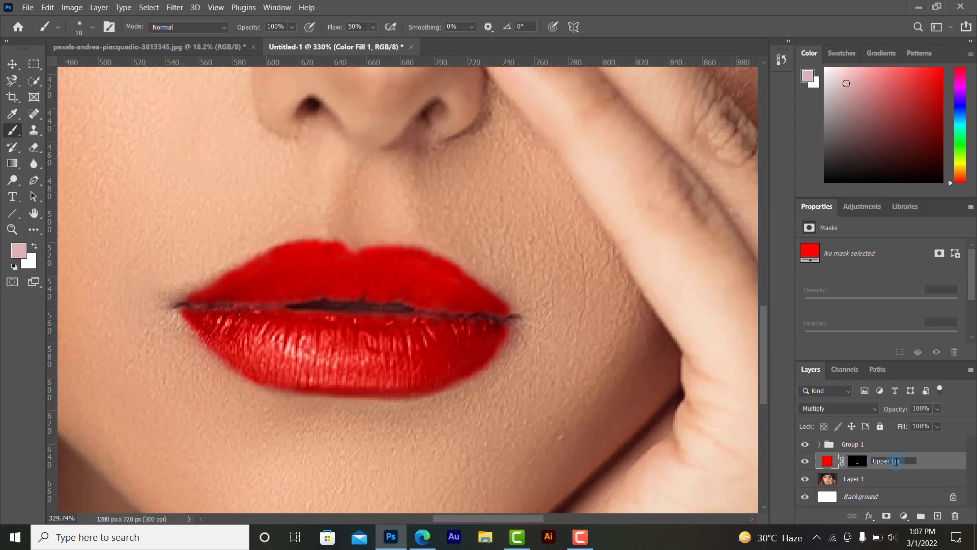
pyautogui.press('Return')
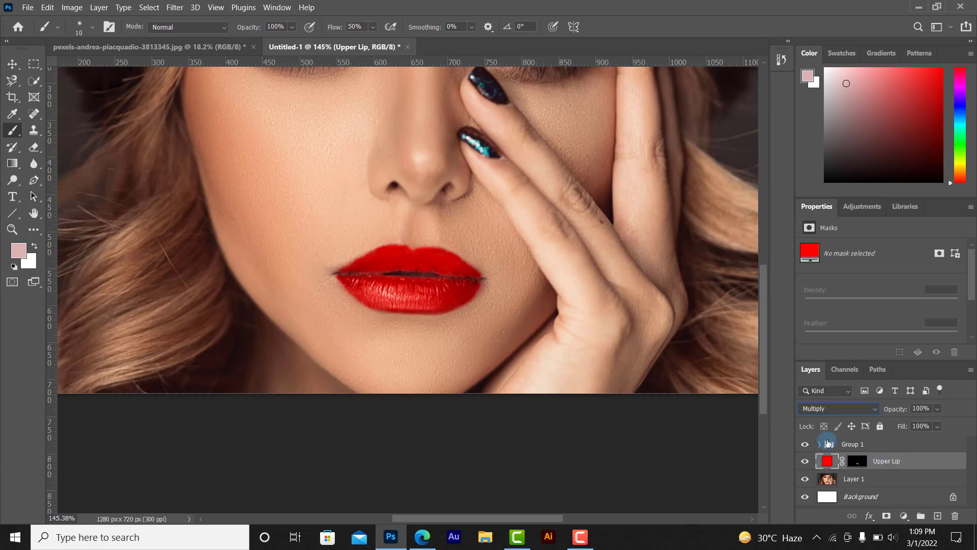
# Keep Upper Lip at Multiply and pull its Underlying Layer white Blend If slider left
pyautogui.click(846, 408)
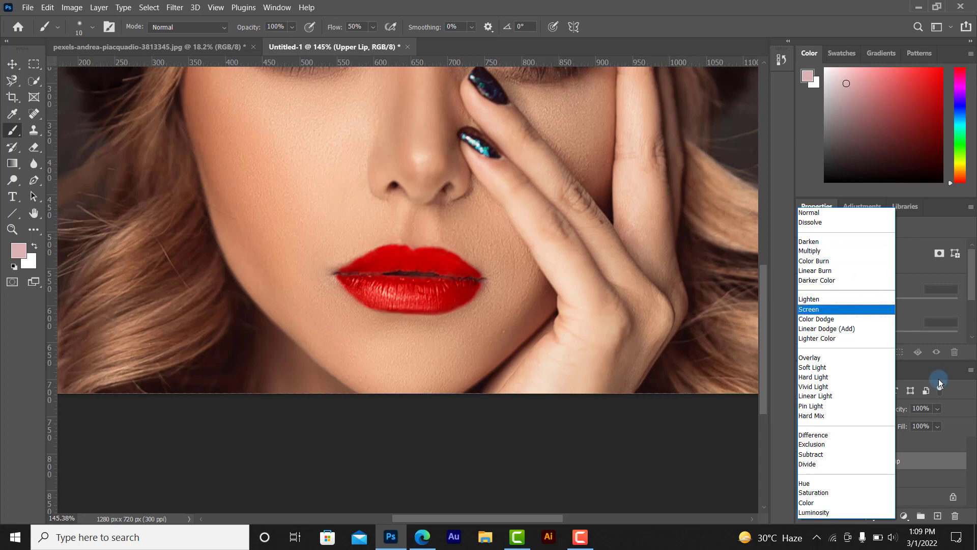
pyautogui.click(946, 460)
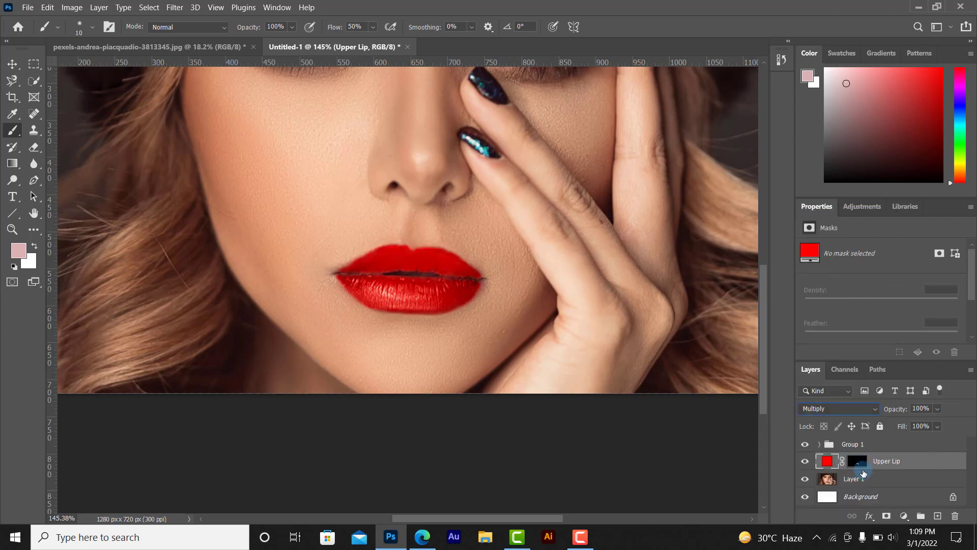
pyautogui.doubleClick(945, 464)
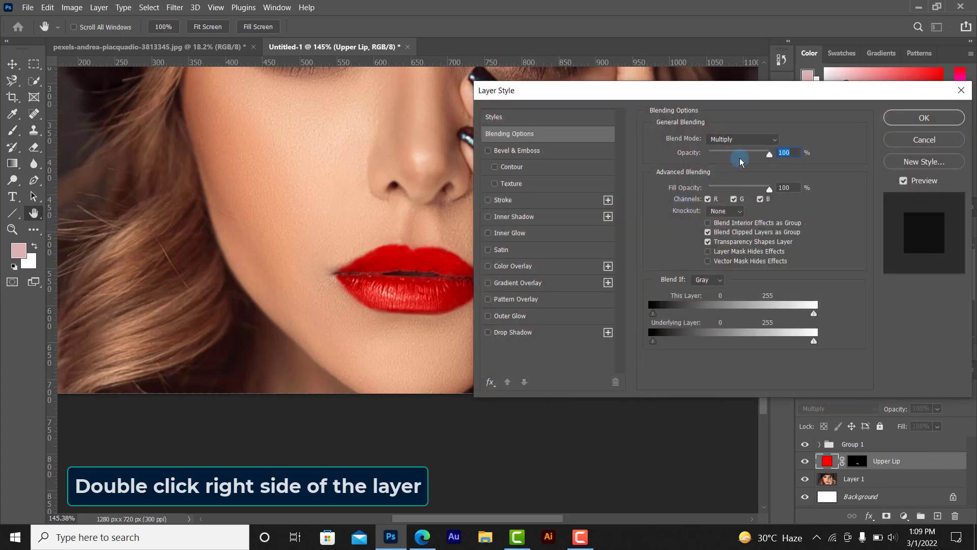
pyautogui.moveTo(813, 343)
pyautogui.mouseDown()
pyautogui.moveTo(723, 344)
pyautogui.moveTo(763, 344)
pyautogui.mouseUp()
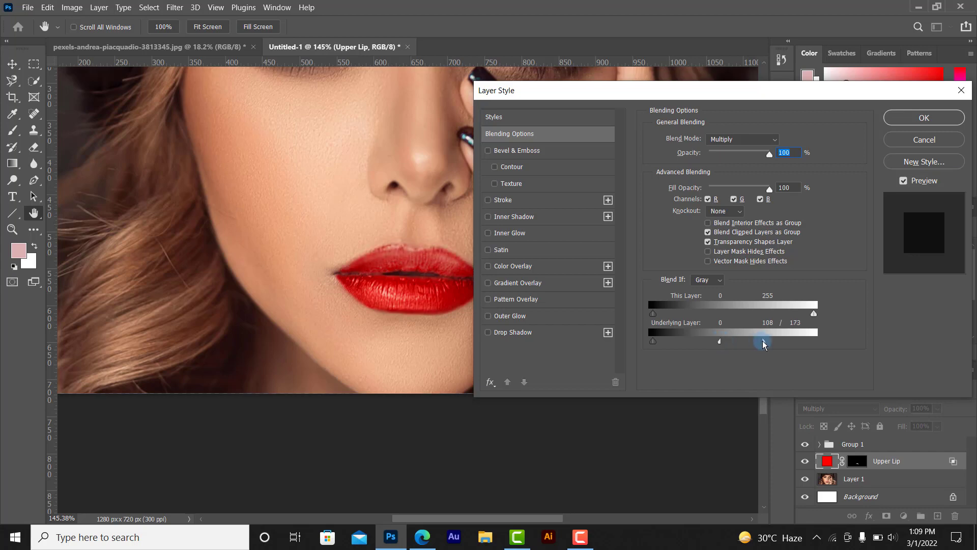
pyautogui.click(900, 118)
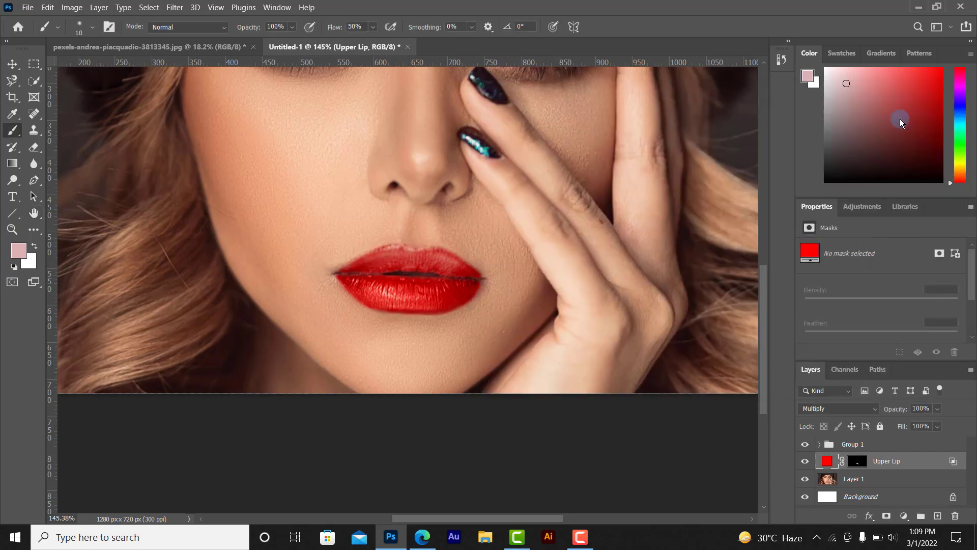
# Darken the Upper Lip fill colour to d10000 (82% brightness)
pyautogui.click(833, 461)
pyautogui.doubleClick(833, 460)
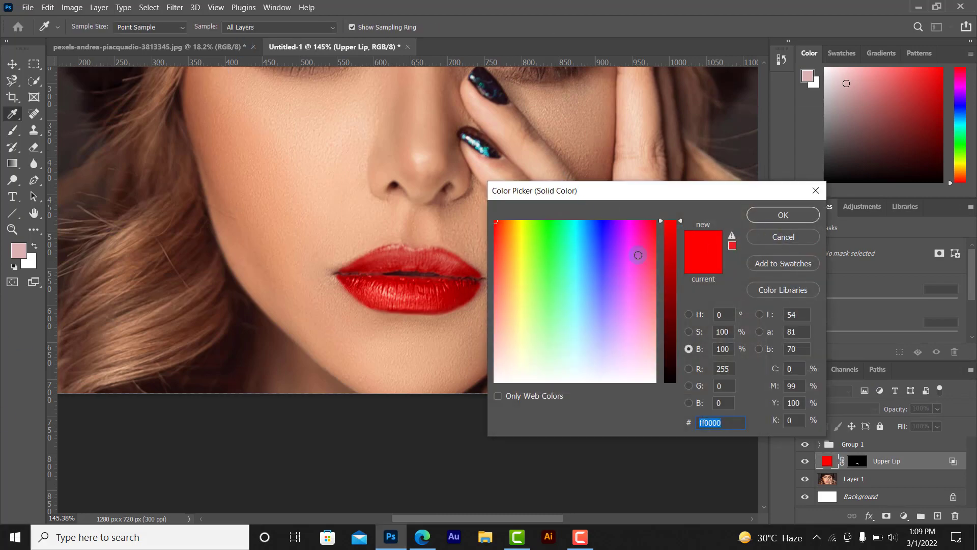
pyautogui.moveTo(679, 222)
pyautogui.mouseDown()
pyautogui.moveTo(685, 263)
pyautogui.moveTo(683, 250)
pyautogui.mouseUp()
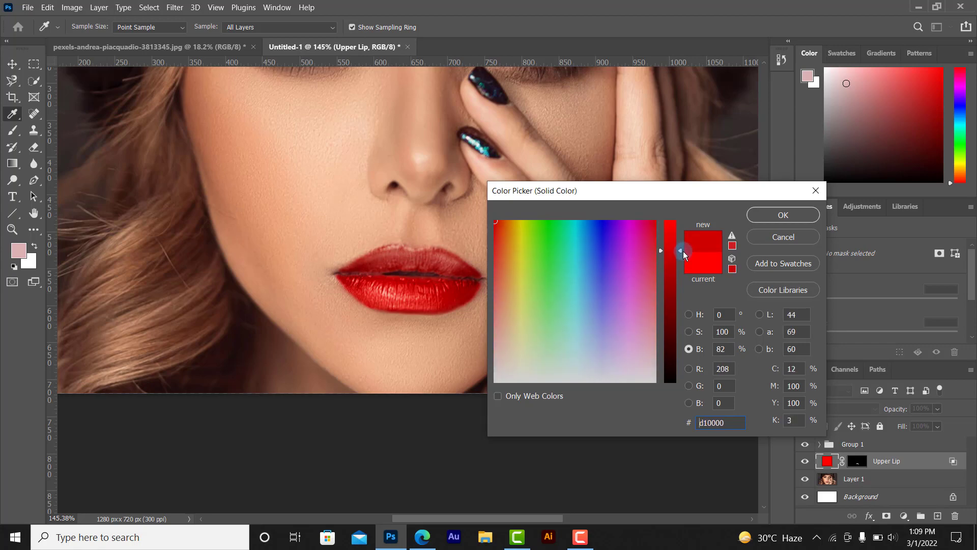
pyautogui.click(783, 215)
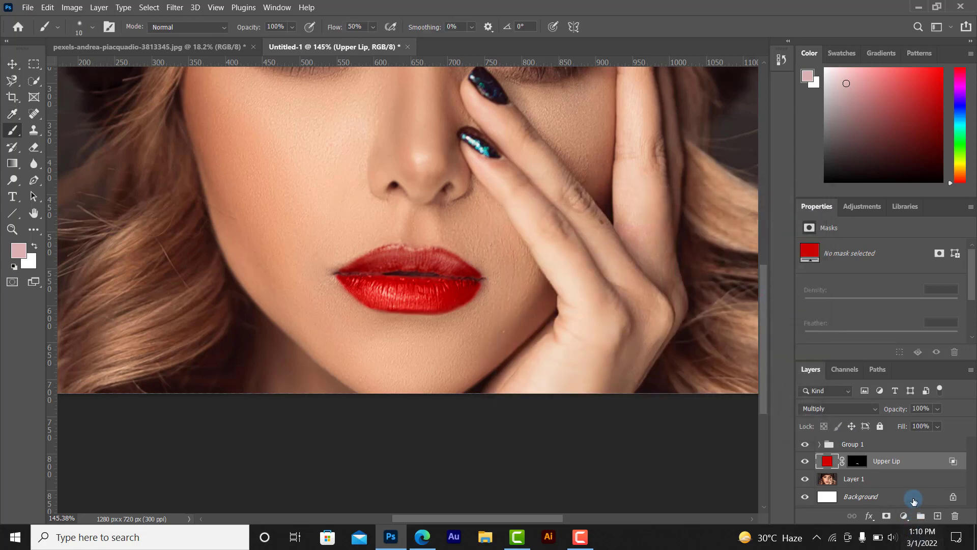
# Duplicate the Upper Lip layer and name the copy 'Upper Lip light'
pyautogui.hotkey('ctrl', 'j')
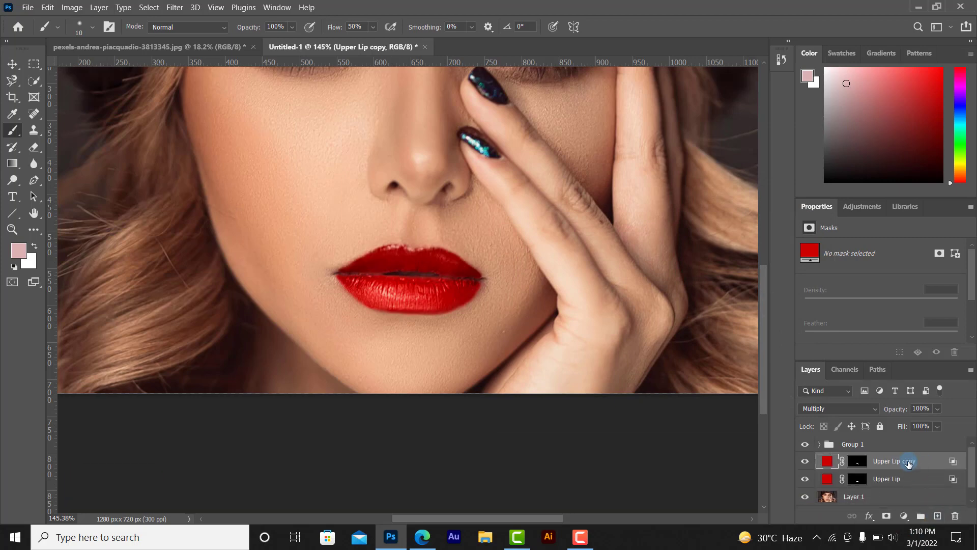
pyautogui.doubleClick(910, 461)
pyautogui.press('BackSpace')
pyautogui.write('light')
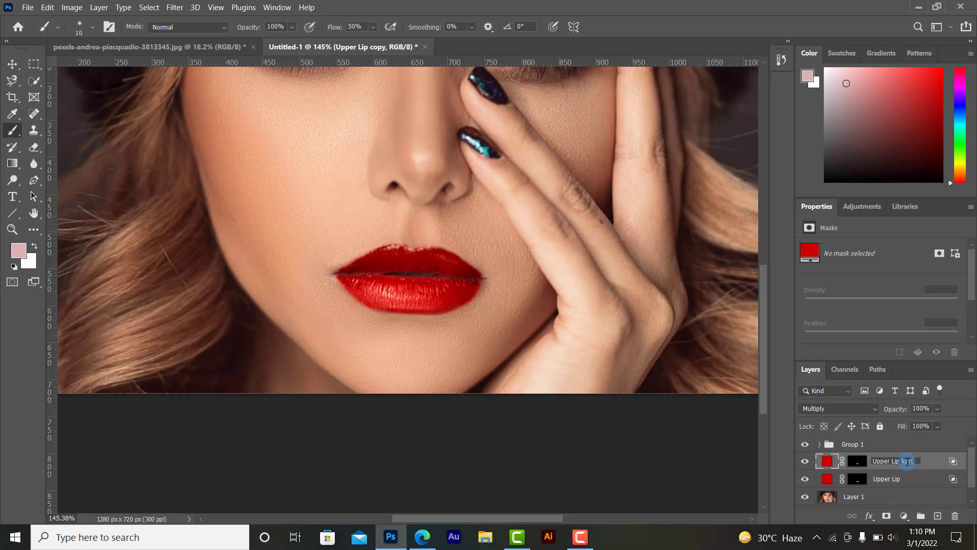
pyautogui.press('Return')
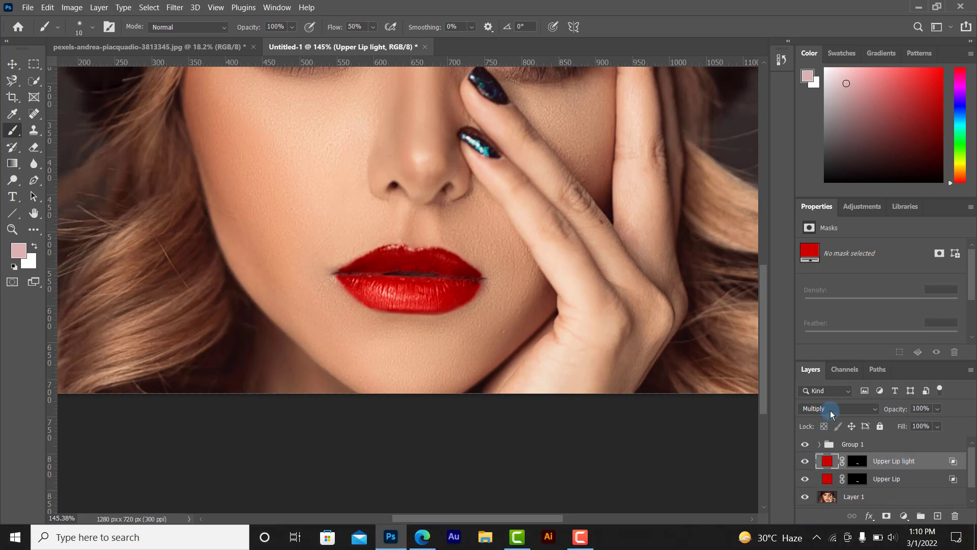
# Set Upper Lip light to Screen with underlying-layer Blend If split at 52/157
pyautogui.click(832, 408)
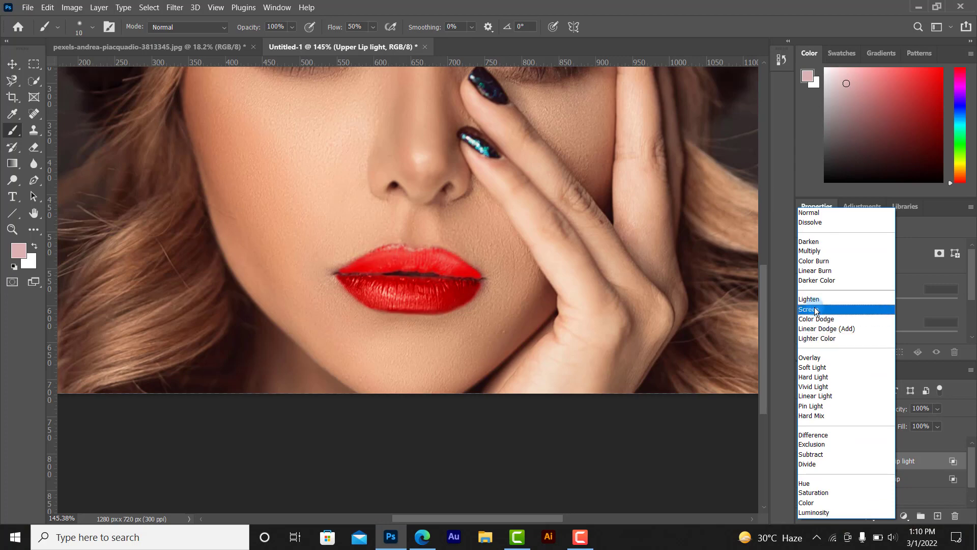
pyautogui.click(814, 309)
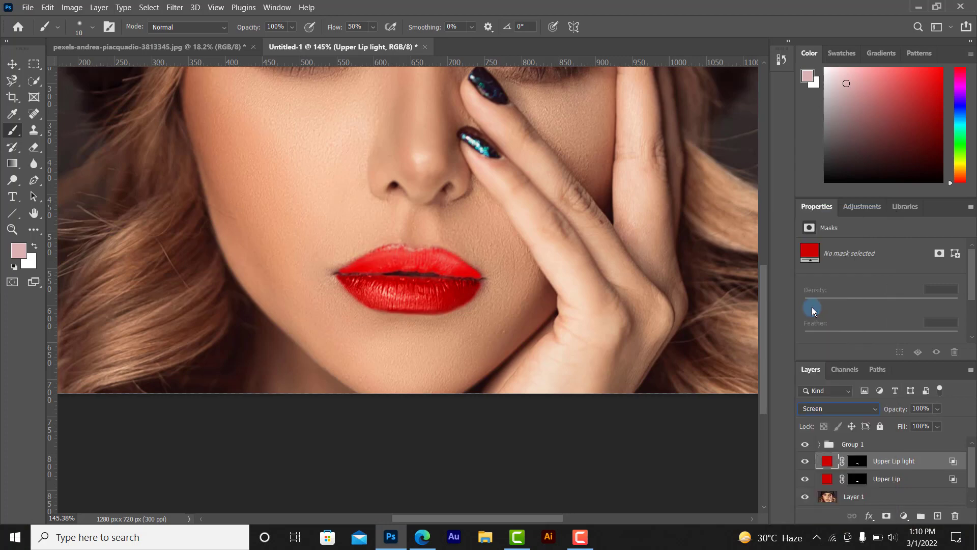
pyautogui.doubleClick(942, 464)
pyautogui.moveTo(730, 341)
pyautogui.mouseDown()
pyautogui.moveTo(718, 345)
pyautogui.moveTo(831, 343)
pyautogui.mouseUp()
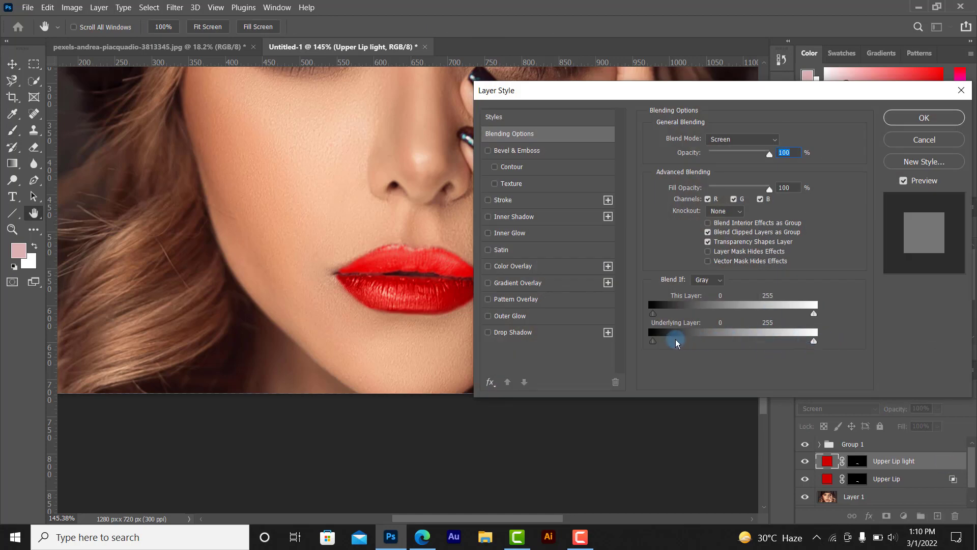
pyautogui.moveTo(653, 341); pyautogui.dragTo(696, 341)
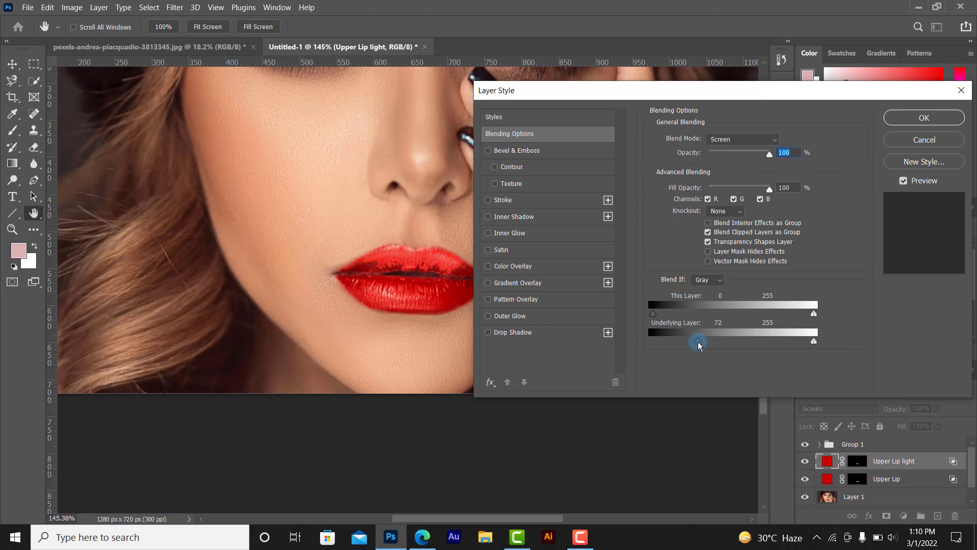
pyautogui.moveTo(699, 344)
pyautogui.mouseDown()
pyautogui.moveTo(748, 349)
pyautogui.moveTo(684, 344)
pyautogui.mouseUp()
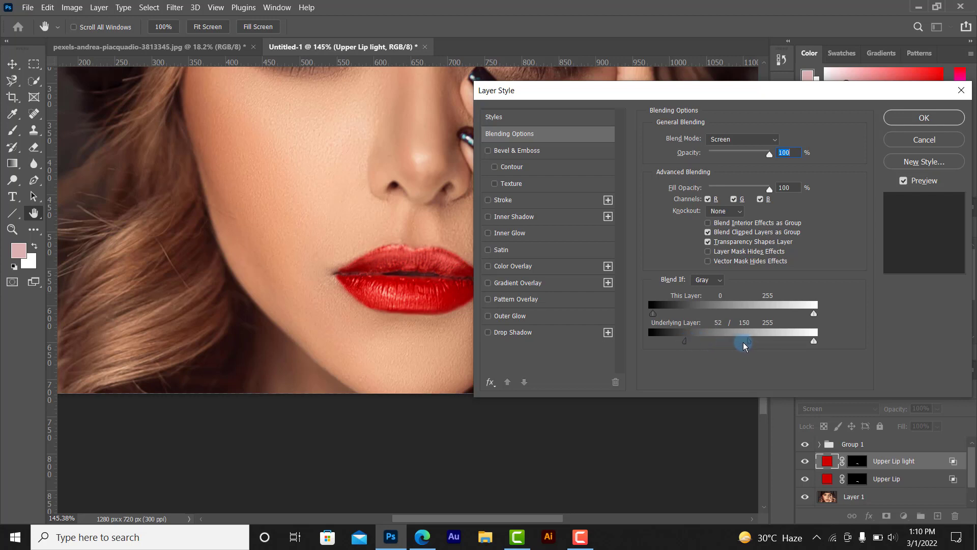
pyautogui.moveTo(748, 342)
pyautogui.mouseDown()
pyautogui.moveTo(720, 344)
pyautogui.moveTo(747, 344)
pyautogui.mouseUp()
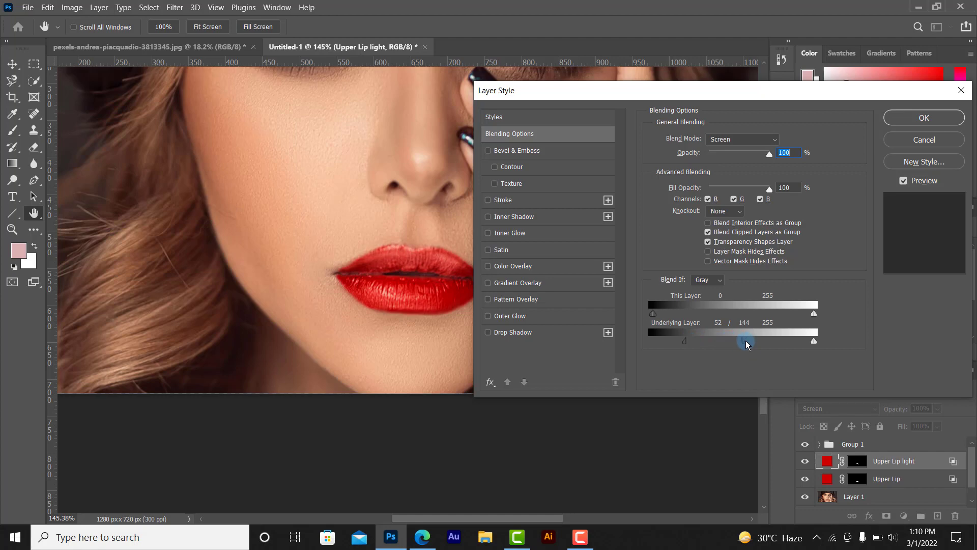
pyautogui.click(925, 120)
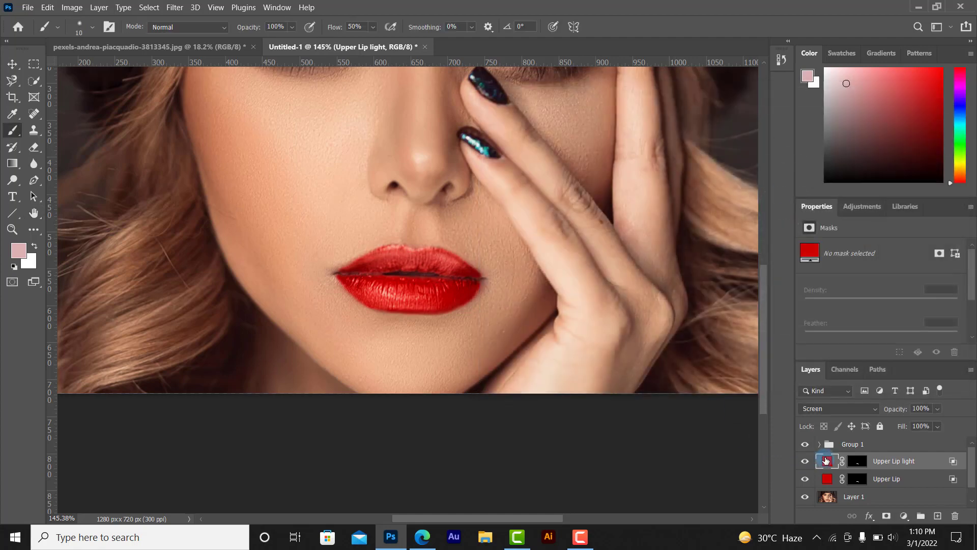
# Change Upper Lip light's fill colour to pure red ff0000
pyautogui.doubleClick(826, 460)
pyautogui.moveTo(679, 251); pyautogui.dragTo(678, 213)
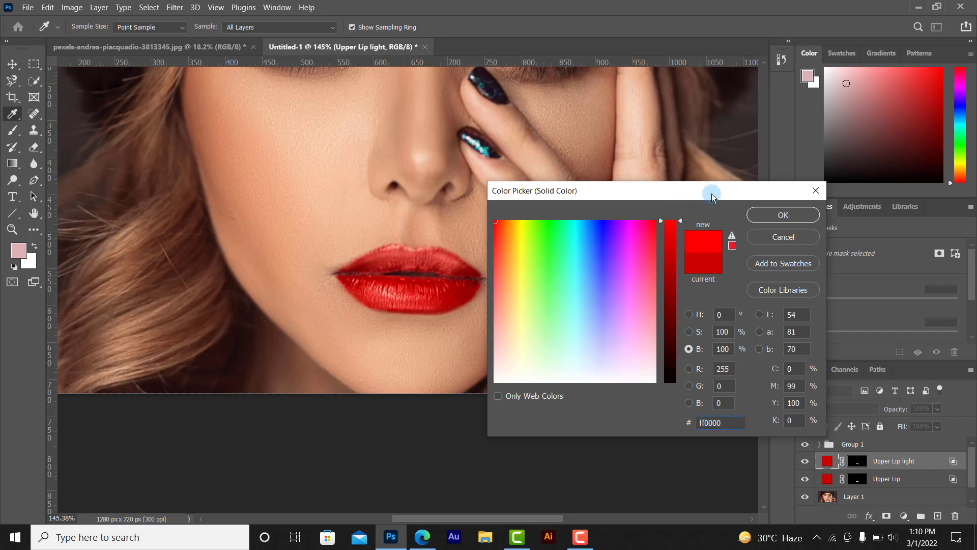
pyautogui.click(792, 215)
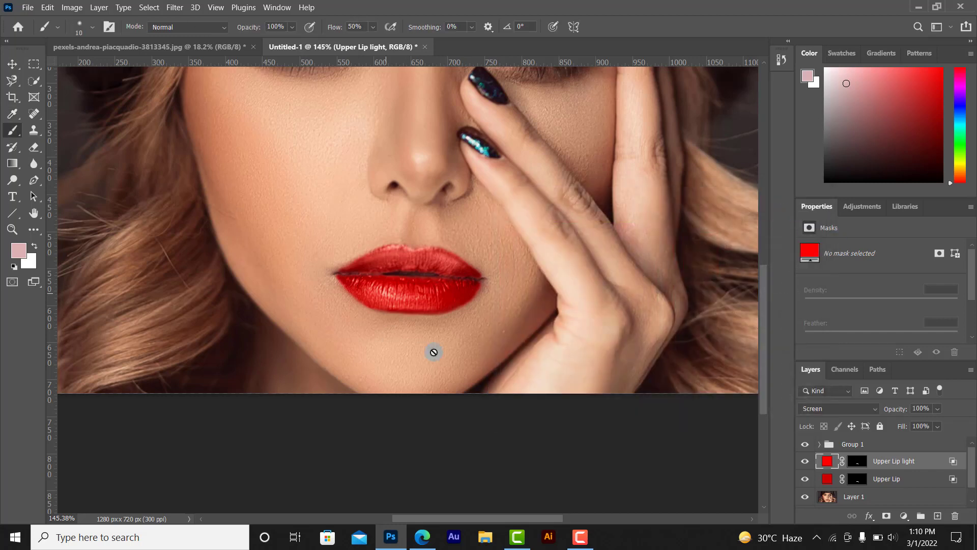
# Select both Upper Lip layers and group them into Group 2
pyautogui.scroll(5, 405, 277)
pyautogui.scroll(-2, 405, 277)
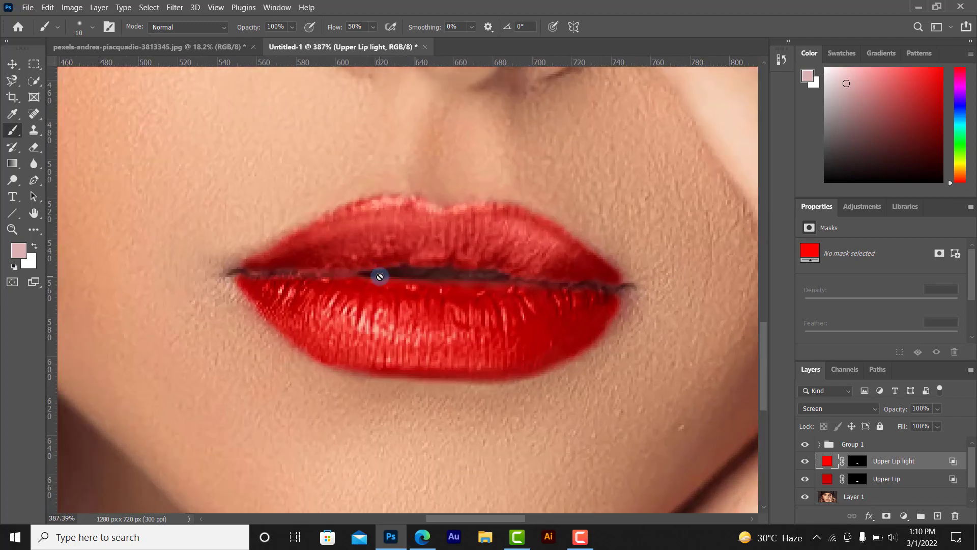
pyautogui.scroll(-2, 430, 312)
pyautogui.scroll(-2, 432, 321)
pyautogui.scroll(-2, 433, 321)
pyautogui.scroll(-1, 427, 317)
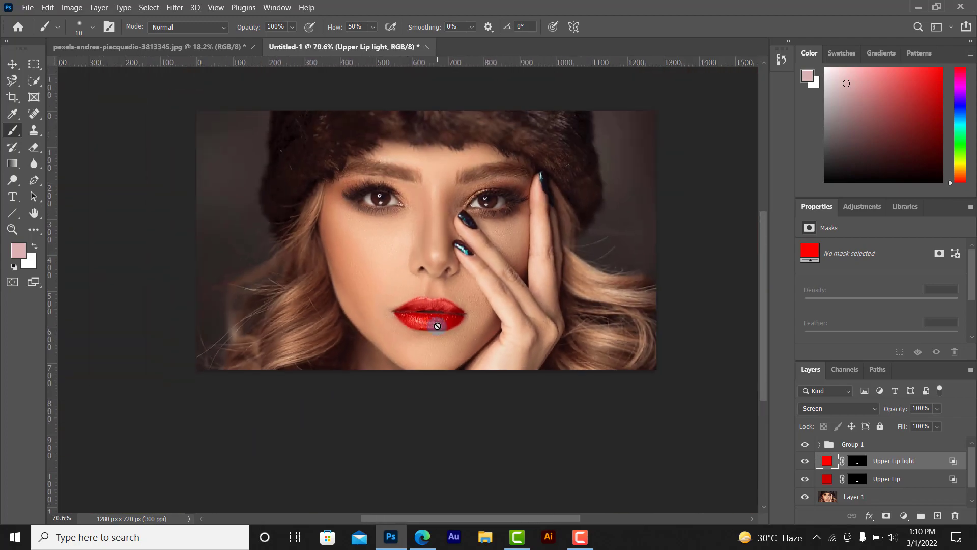
pyautogui.scroll(1, 462, 341)
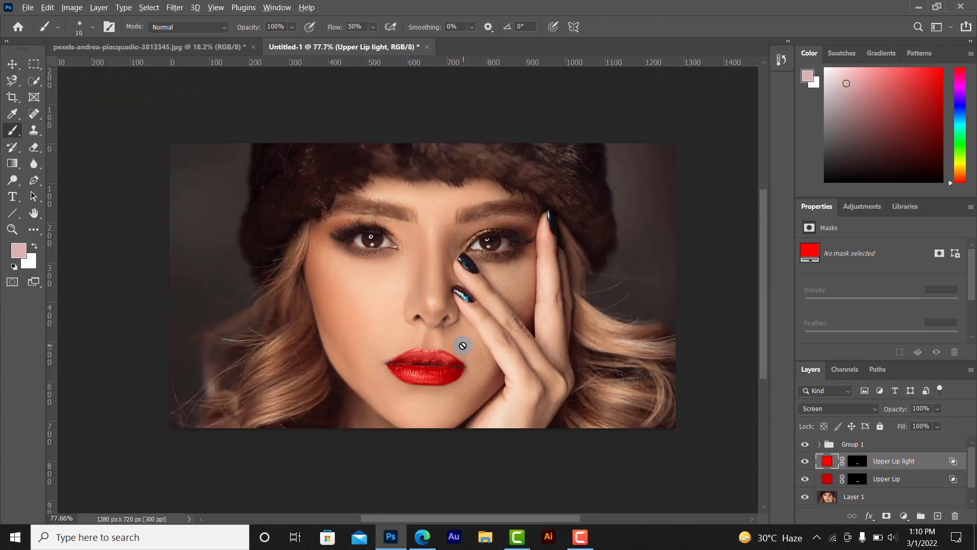
pyautogui.scroll(-1, 463, 346)
pyautogui.click(908, 480)
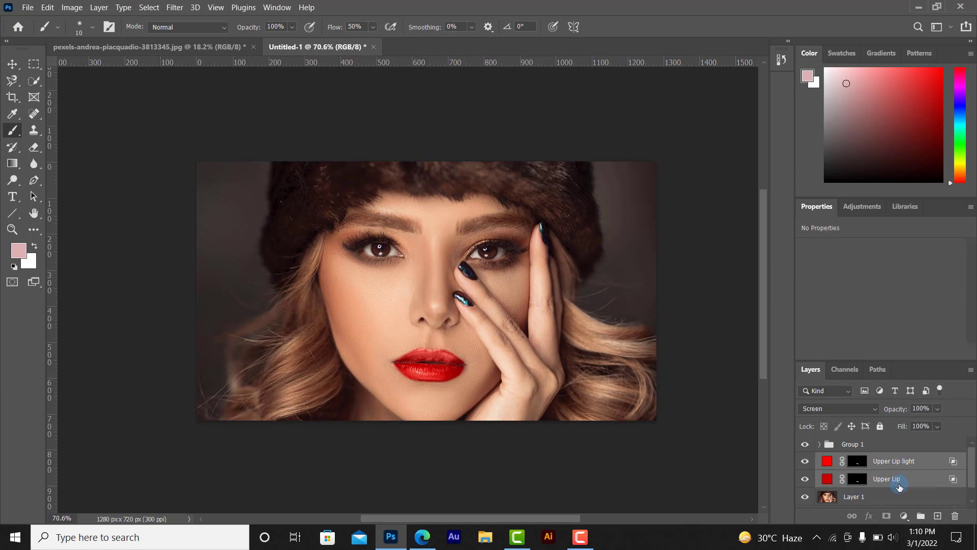
pyautogui.hotkey('ctrl', 'g')
# Toggle Group 1, Group 2 and Layer 1 visibility to compare, ending with both groups shown
pyautogui.click(805, 443)
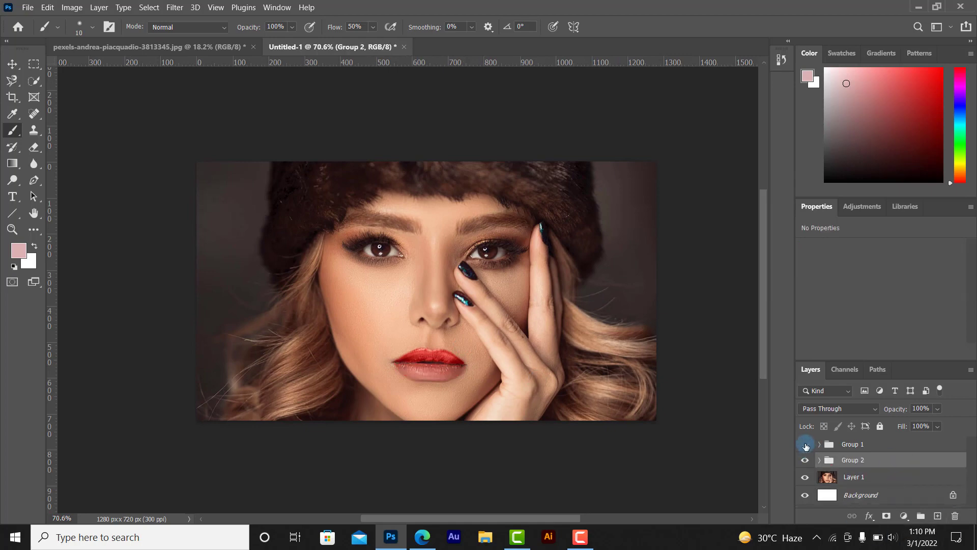
pyautogui.click(804, 461)
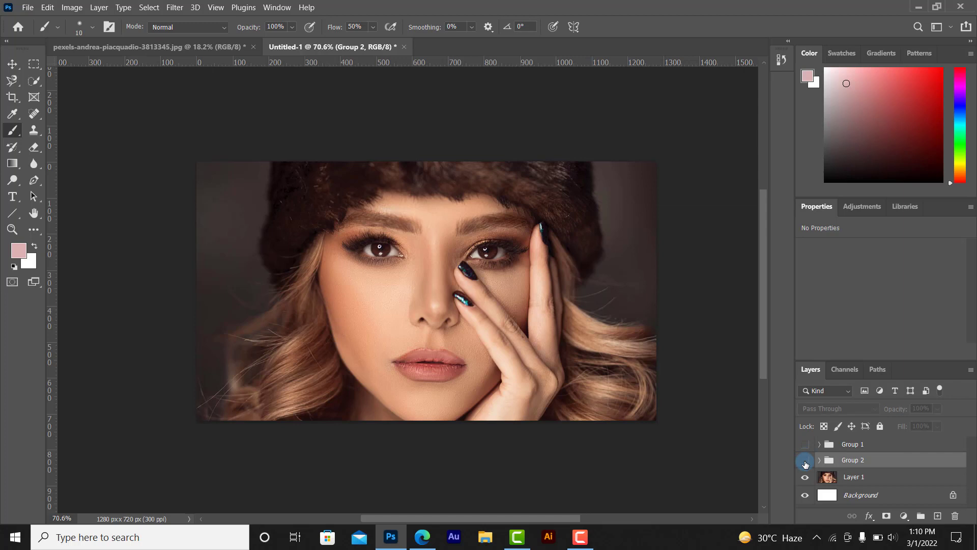
pyautogui.click(805, 477)
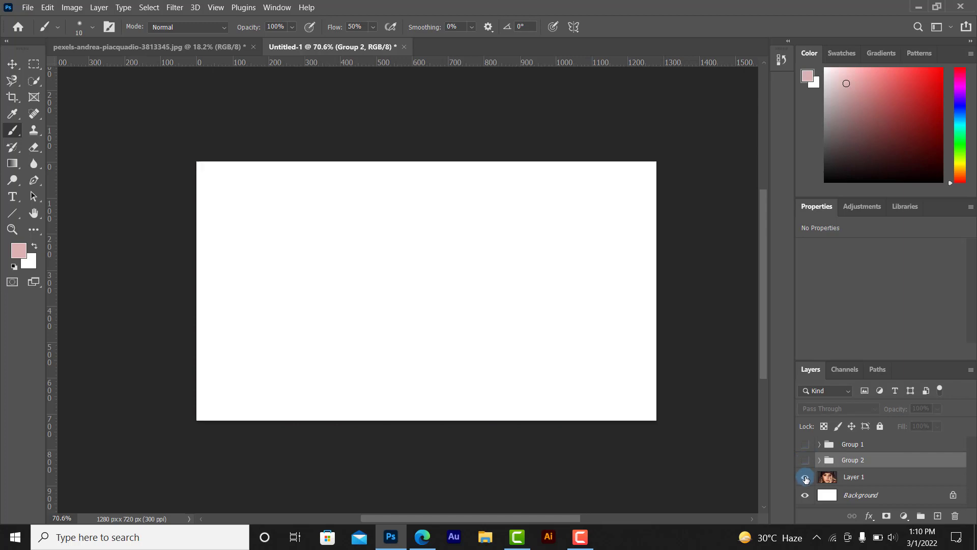
pyautogui.click(805, 461)
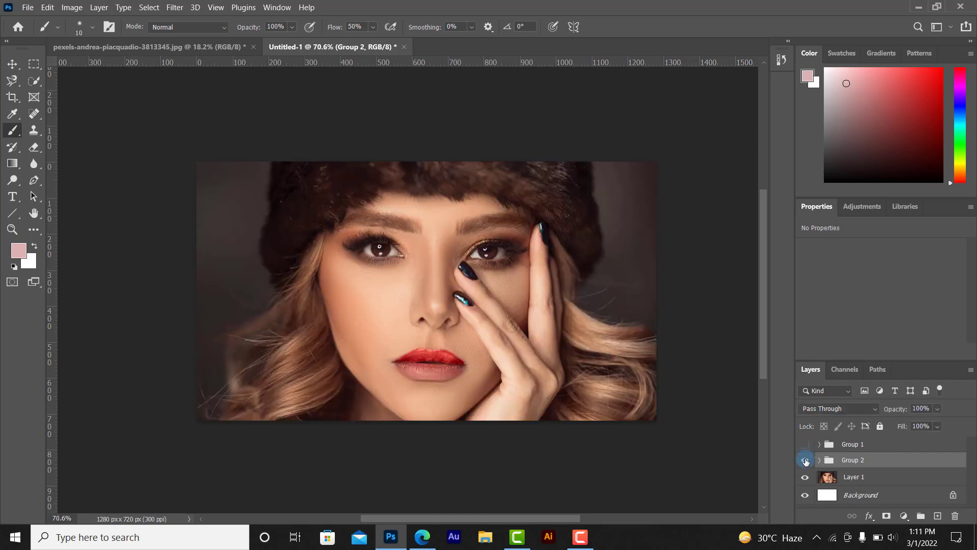
pyautogui.click(804, 445)
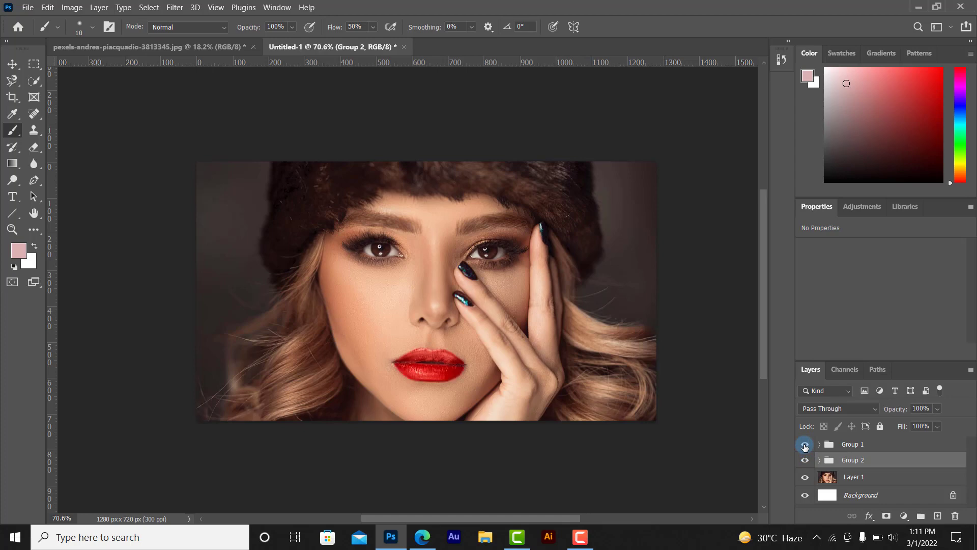
pyautogui.click(804, 445)
pyautogui.scroll(3, 629, 424)
pyautogui.scroll(2, 539, 425)
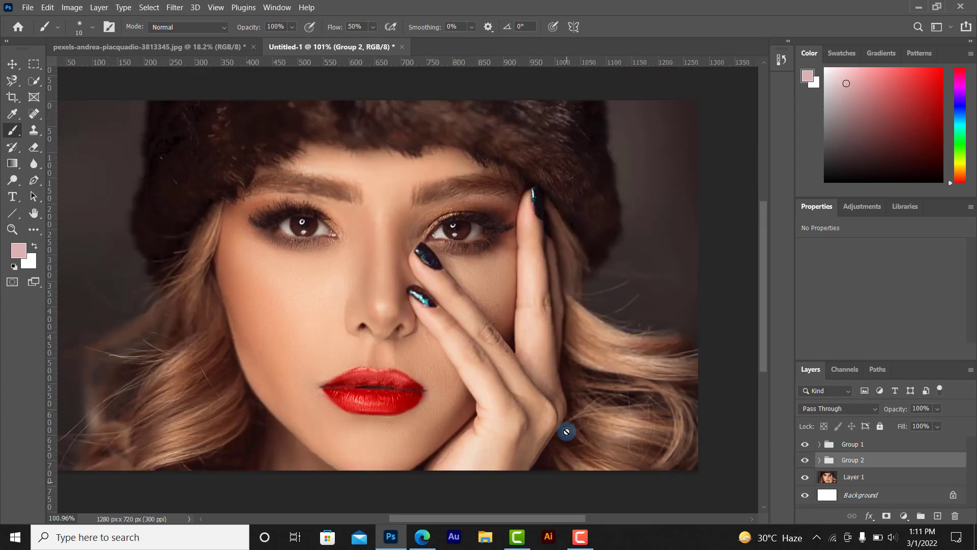
pyautogui.click(805, 445)
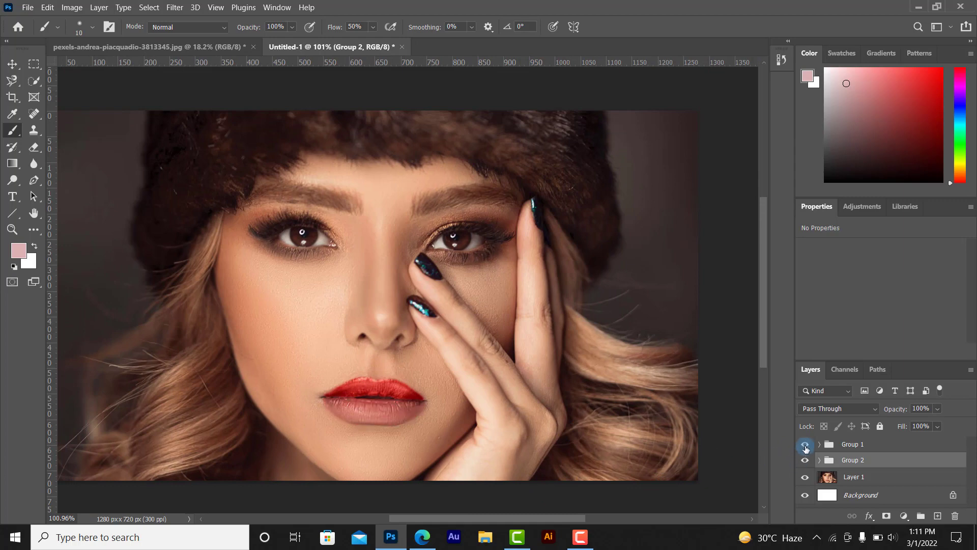
pyautogui.click(806, 446)
pyautogui.click(805, 460)
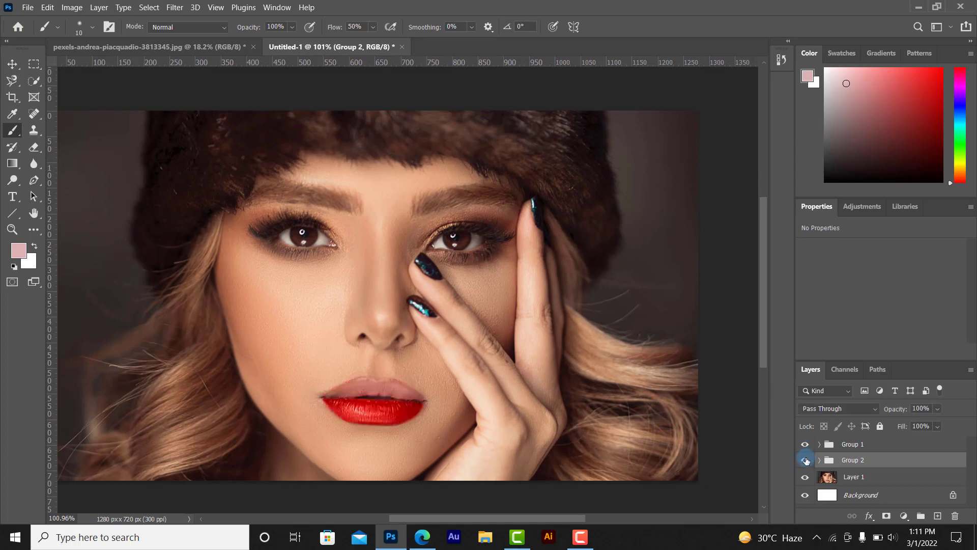
pyautogui.click(805, 460)
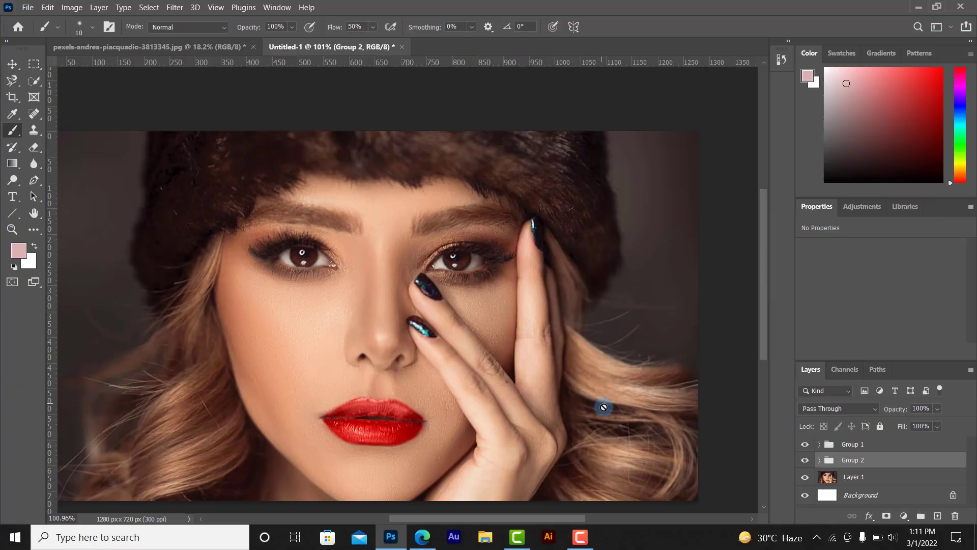